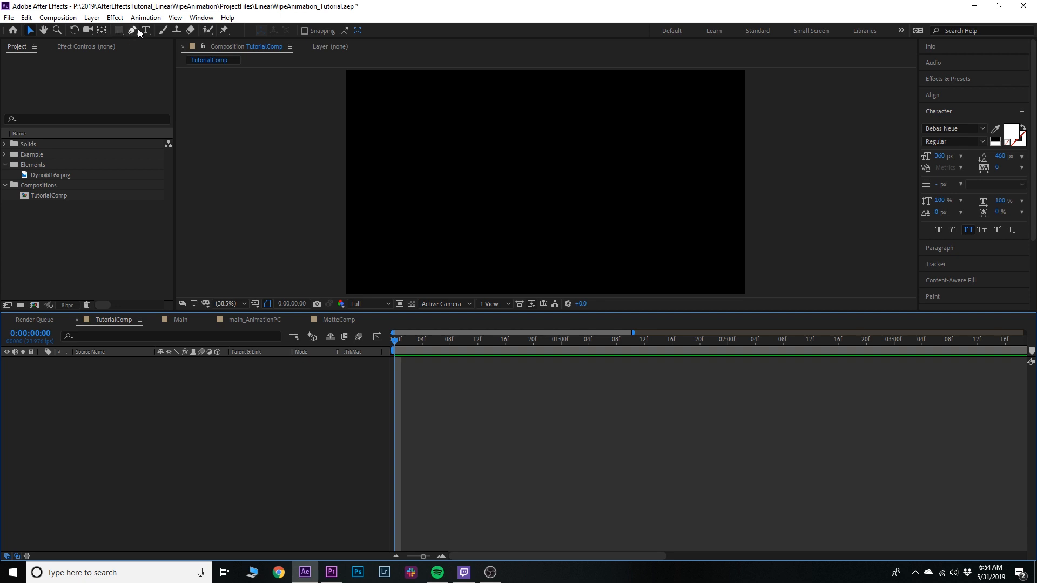
Create a text layer reading "coffee", centre its anchor point and centre the layer in the composition
key(ctrl+alt+shift+t)
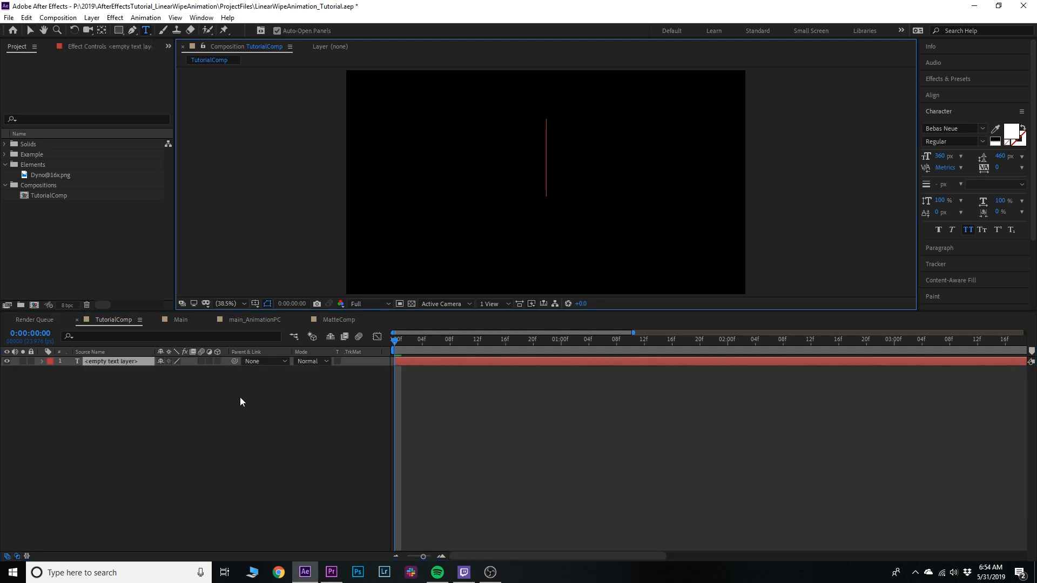
text(coffee)
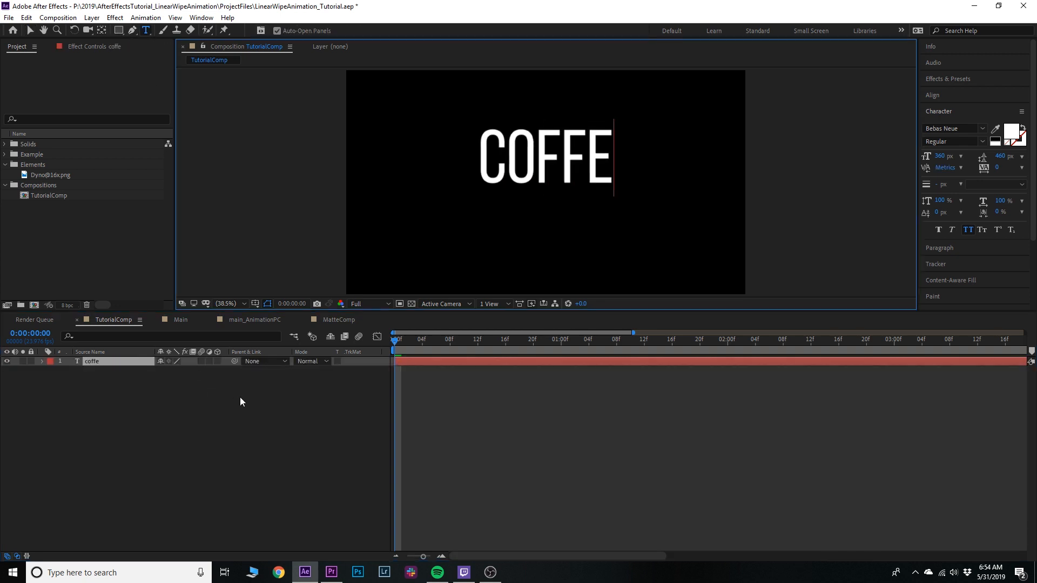
key(Escape)
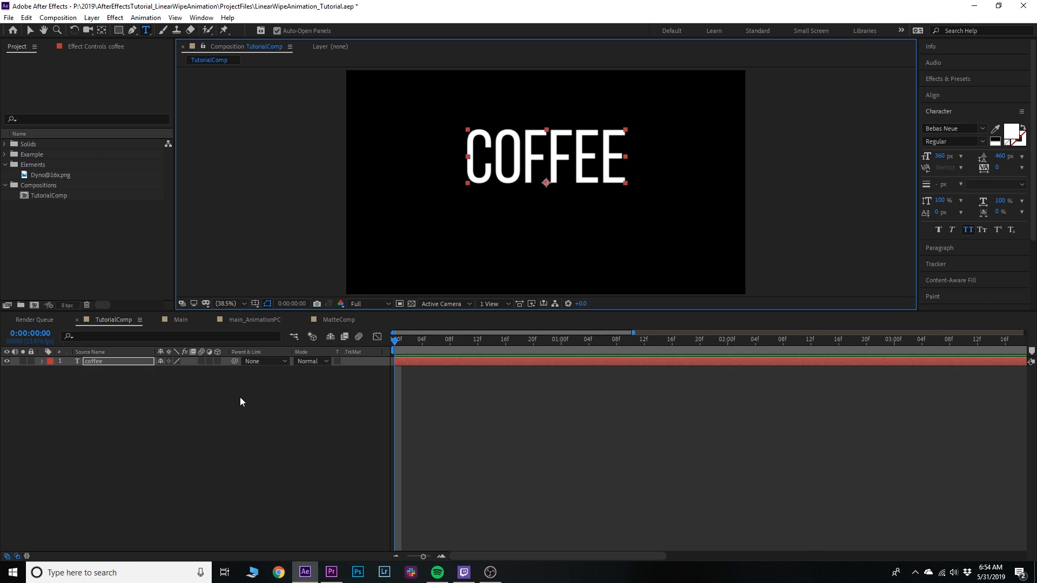
key(ctrl+alt+Home)
key(ctrl+Home)
Give the COFFEE text a dark blue stroke 6 px wide
click(1019, 150)
click(1019, 143)
click(1015, 139)
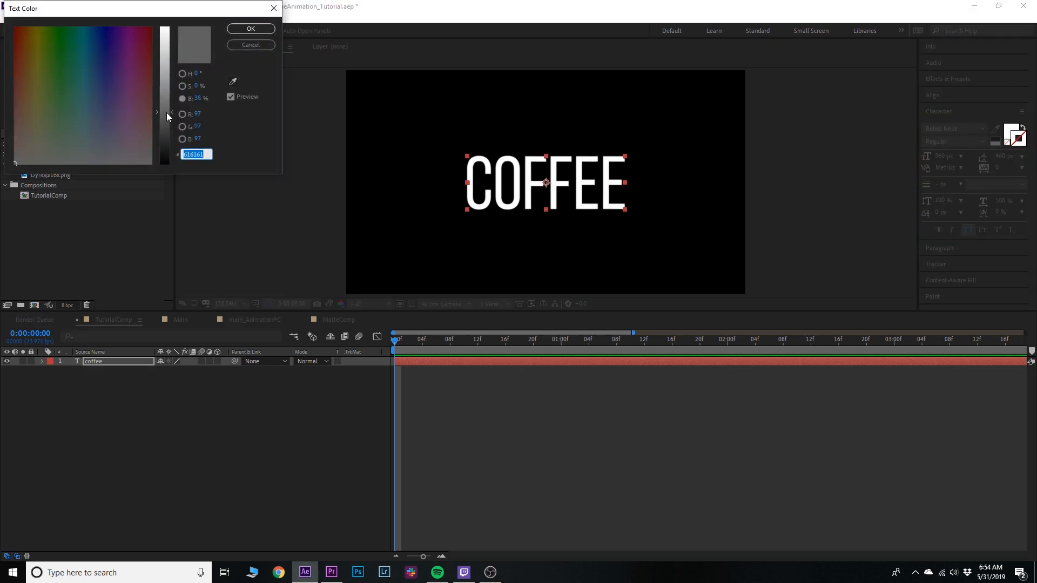
click(182, 86)
click(183, 74)
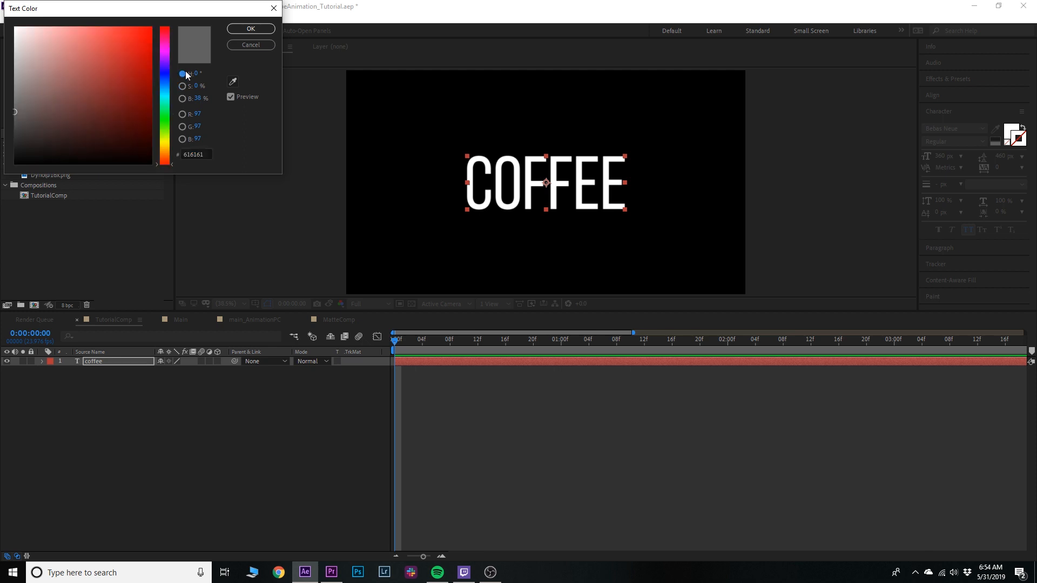
click(164, 74)
drag(124, 69, 95, 90)
click(252, 29)
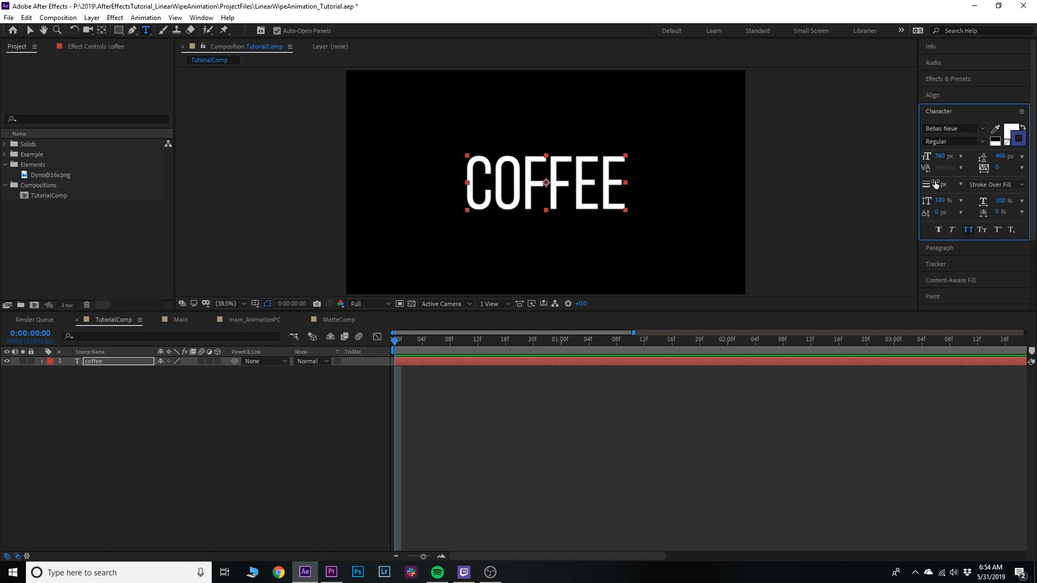
drag(939, 184, 938, 182)
click(101, 457)
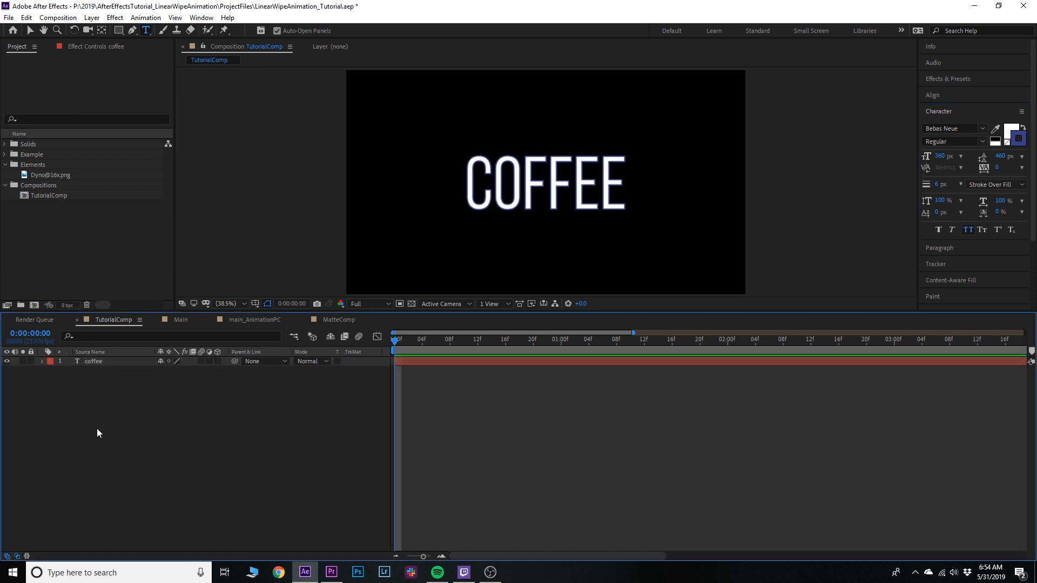
Pre-compose the coffee text layer as textSource_PC
click(111, 365)
key(ctrl+shift+c)
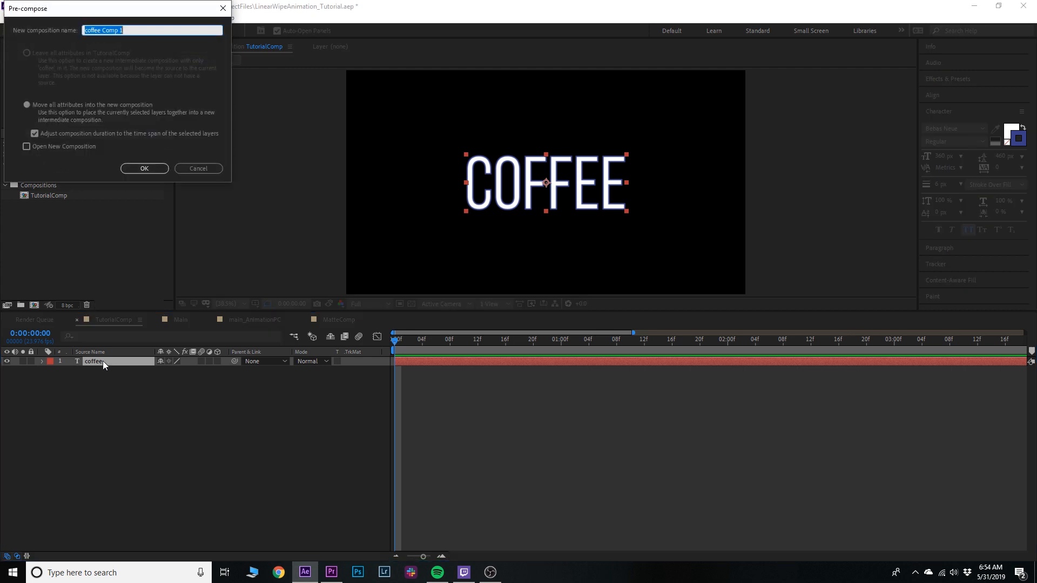
text(textSourc)
key(Return)
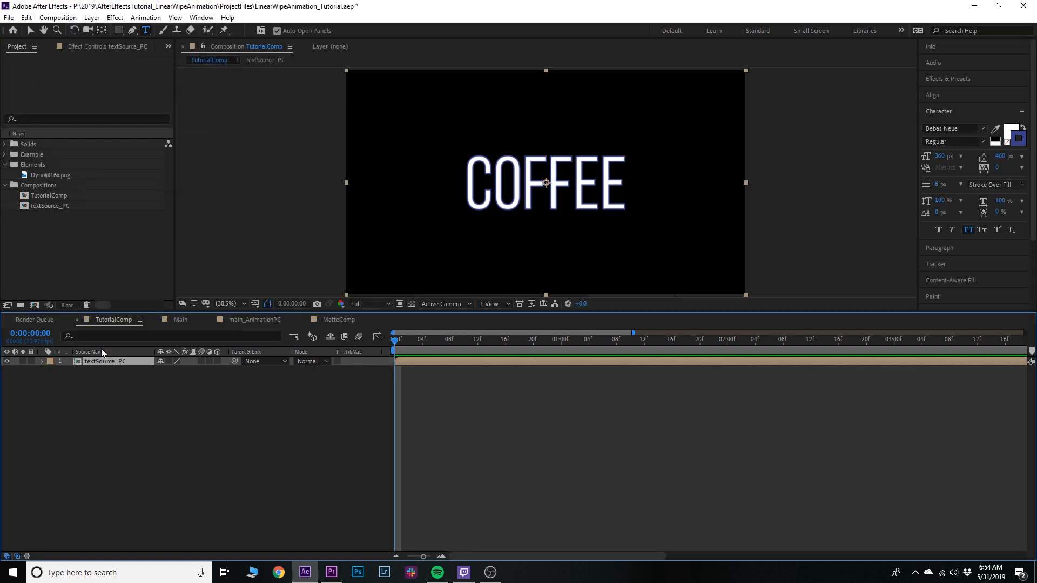
click(114, 422)
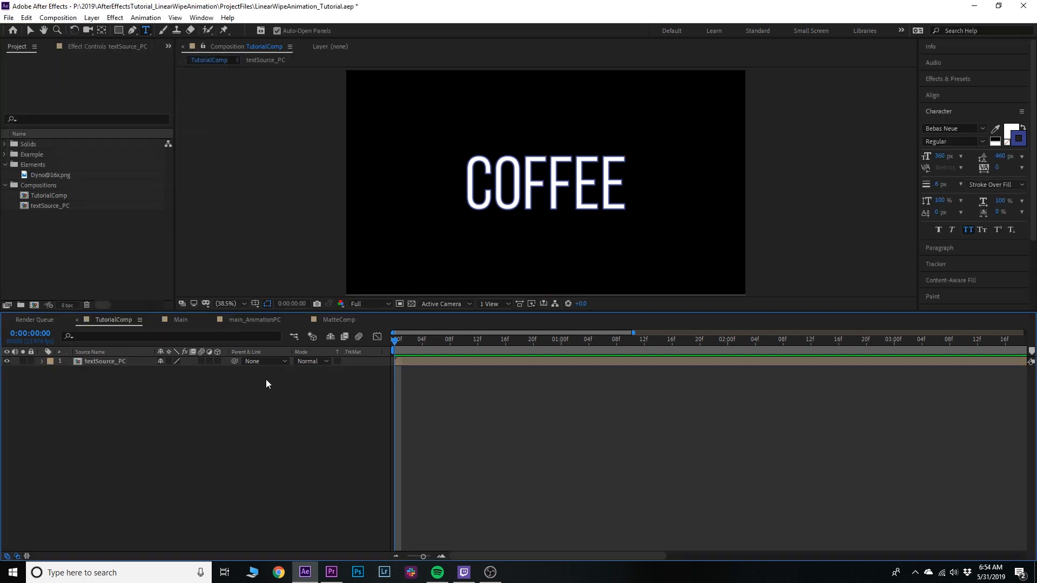
Add a full-frame rectangle shape layer and set the horizontal anchor point and position in Transform: Rectangle 1 to -960
double_click(119, 31)
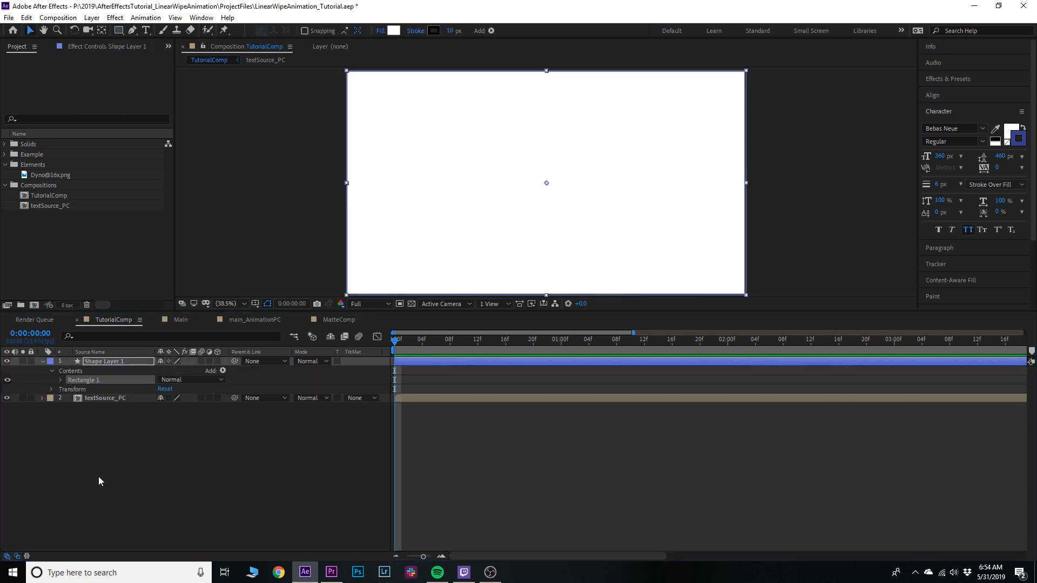
click(58, 379)
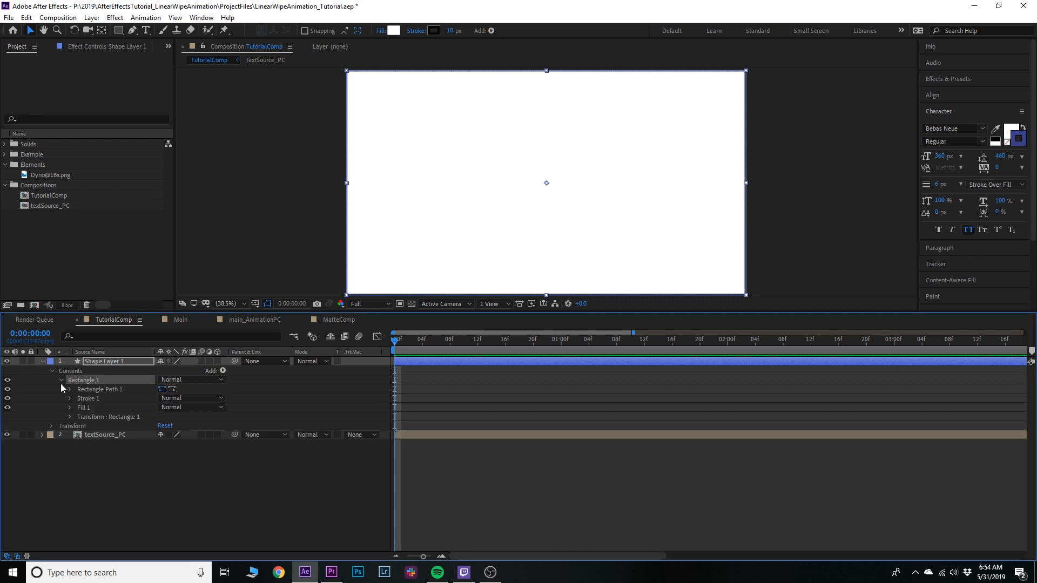
click(70, 416)
click(161, 426)
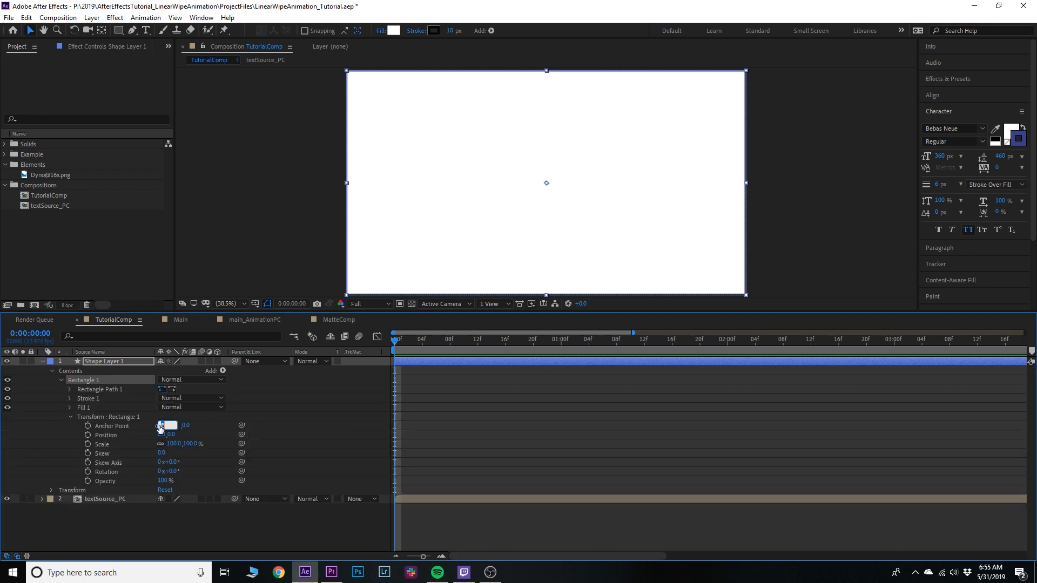
text(-960)
key(Tab)
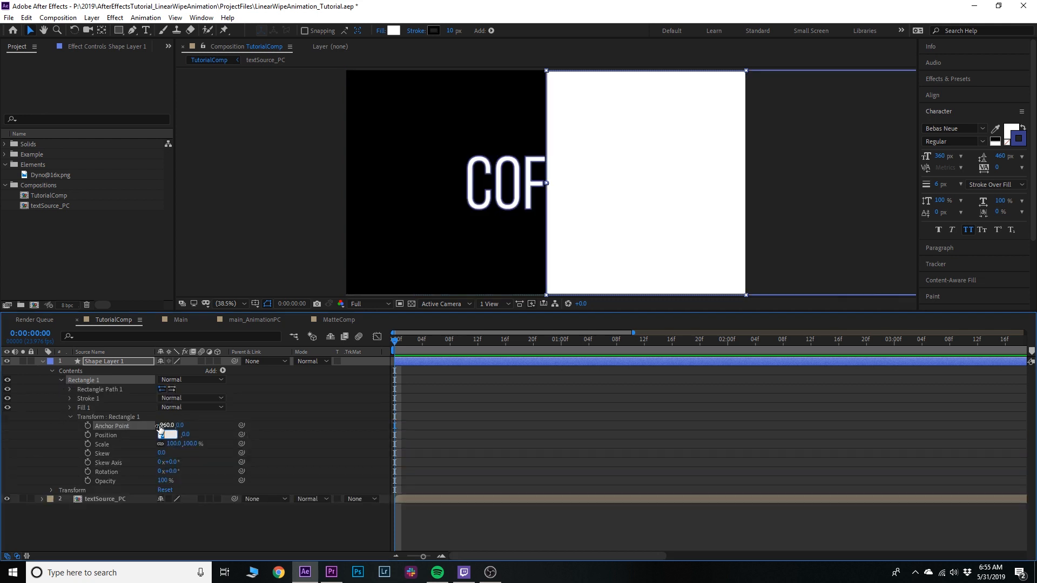
text(-960)
key(Return)
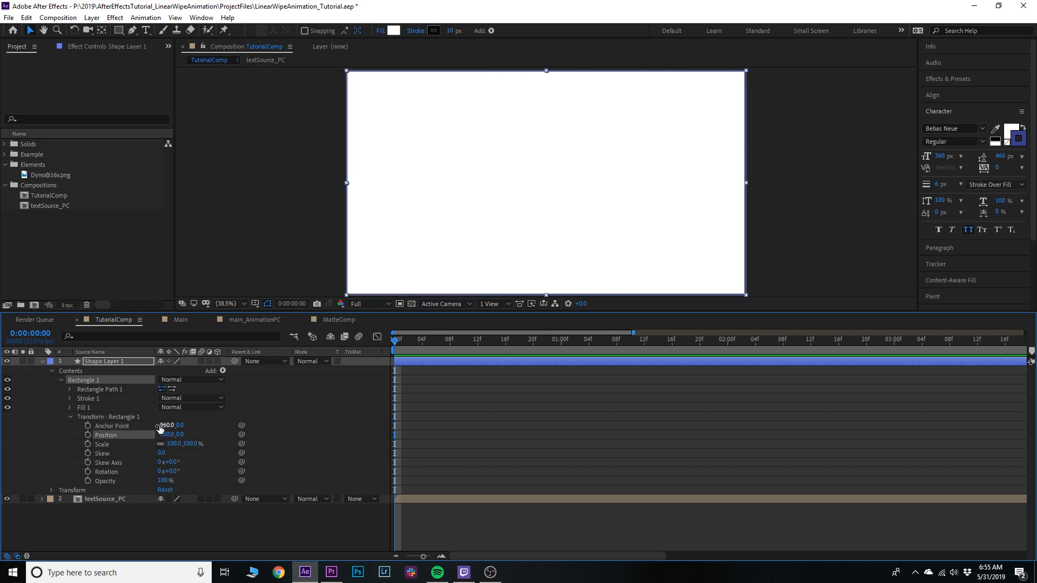
click(194, 539)
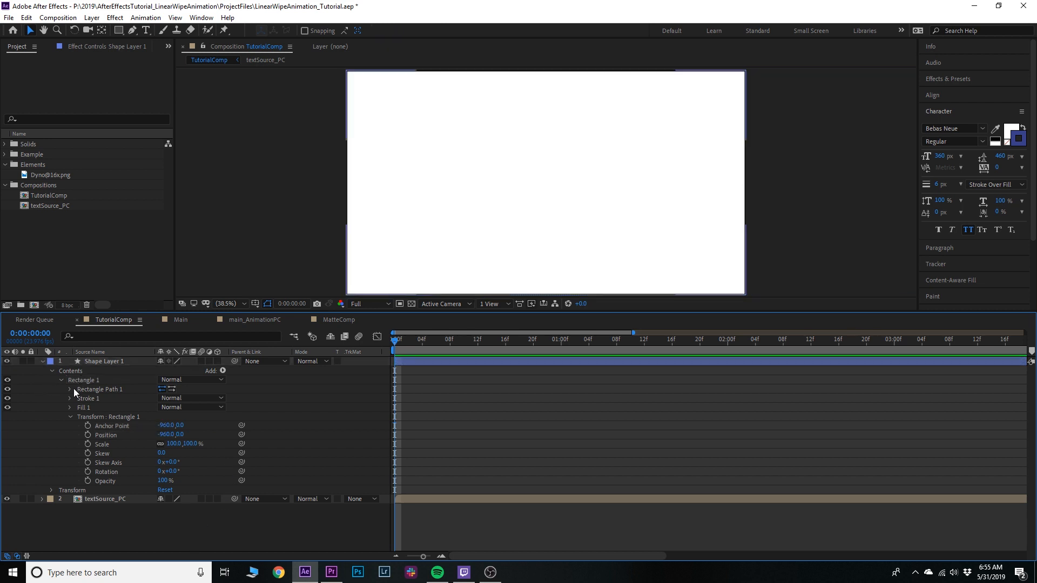
Keyframe the rectangle's scale at frame 0 with unlinked proportions and a horizontal value of 0%
click(90, 362)
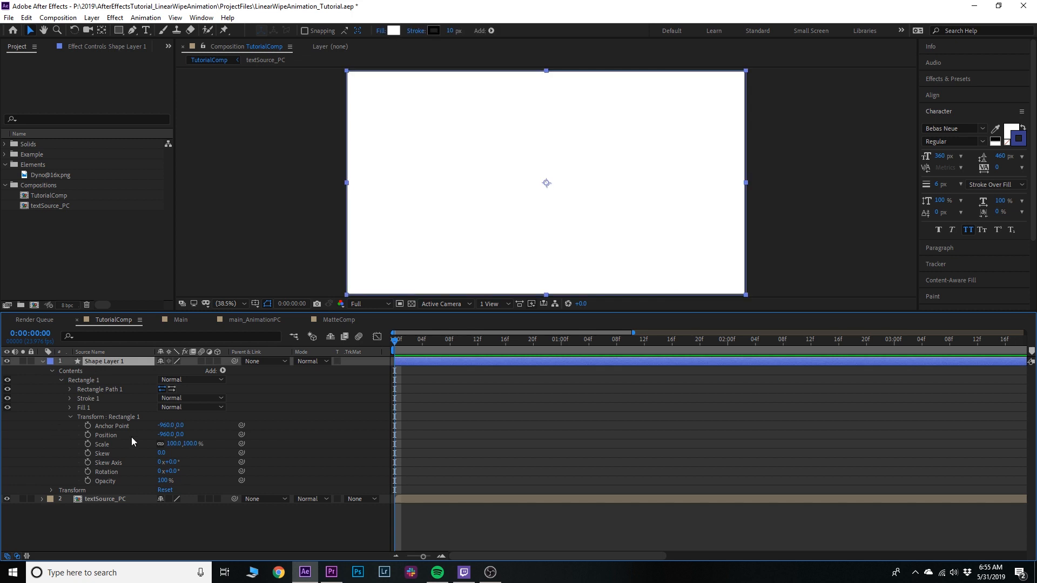
click(88, 444)
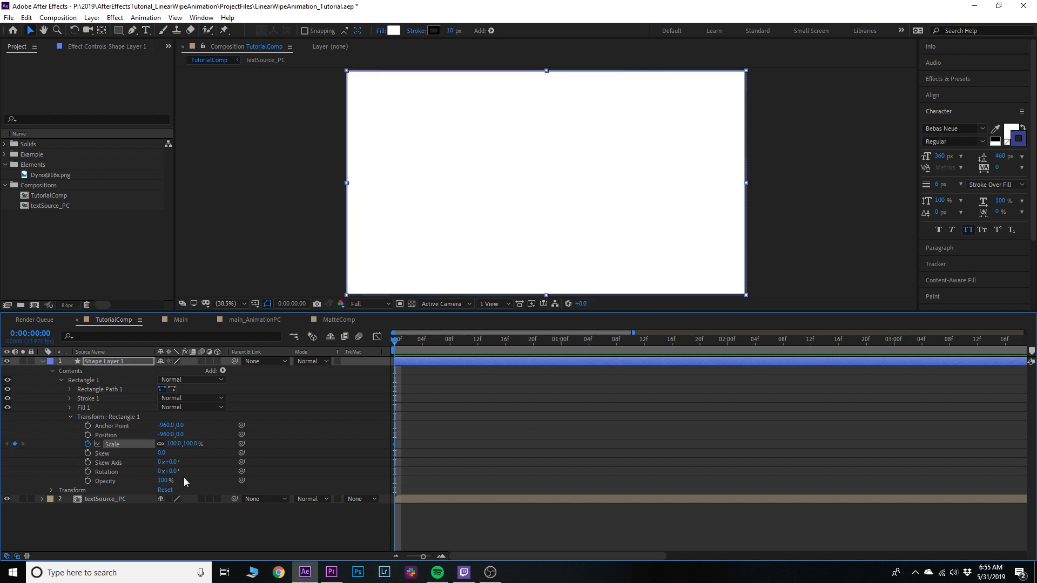
click(171, 444)
text(0)
key(Return)
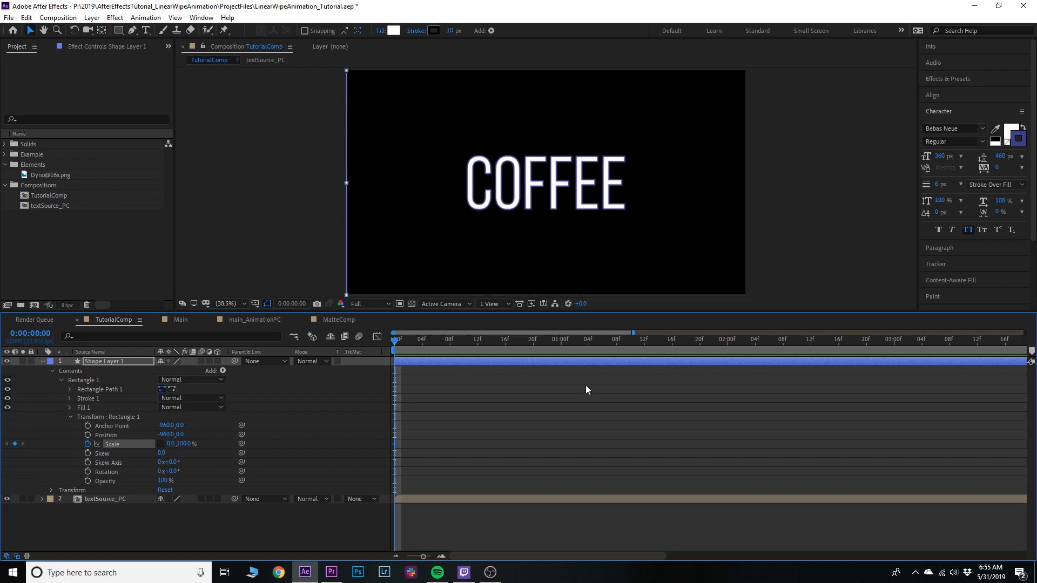
Set the rectangle's horizontal scale to 100% at 1 second and scrub through the resulting animation
key(shift+Page_Down)
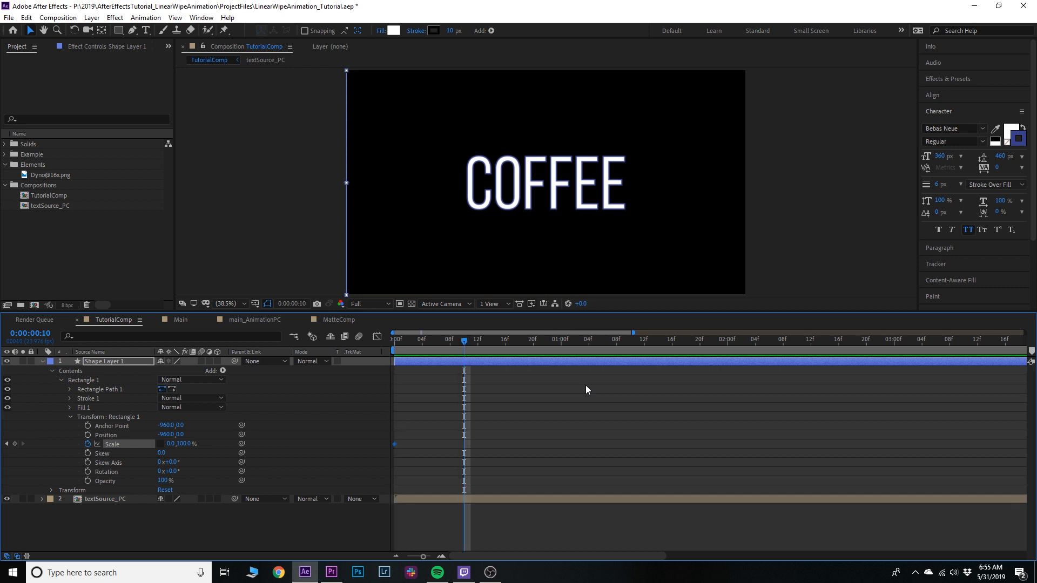
key(shift+Page_Down)
key(Page_Down)
key(Page_Down)
key(Page_Down)
key(Page_Down)
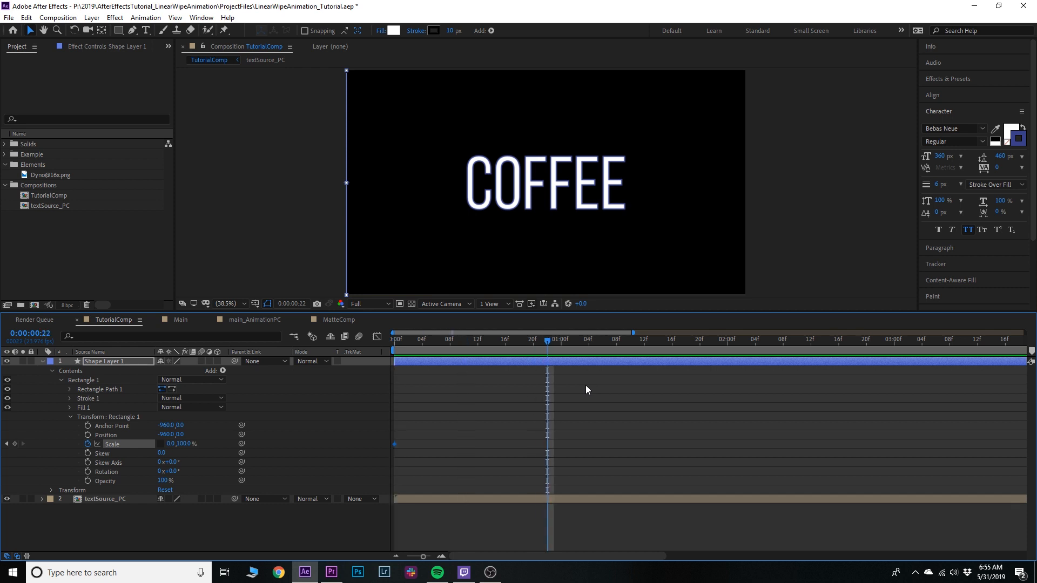
click(171, 444)
text(100)
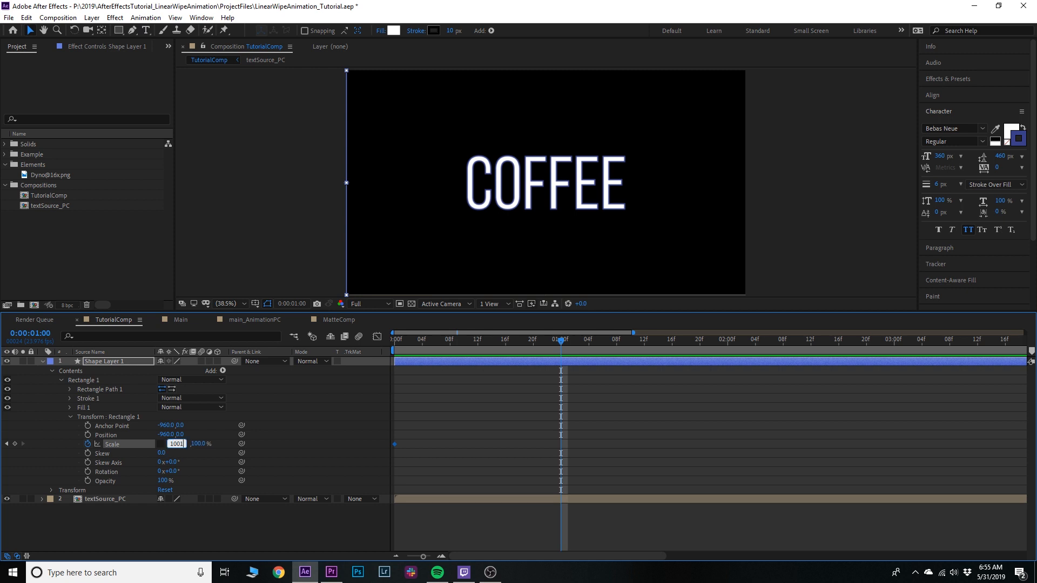
key(Return)
drag(450, 342, 560, 356)
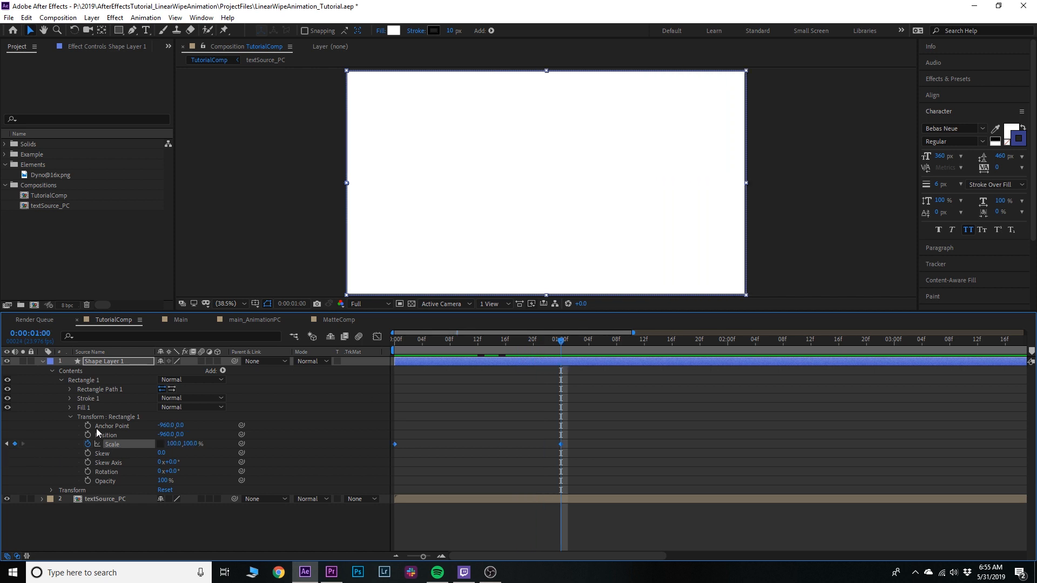
Apply Easy Ease to both rectangle Scale keyframes and show their curves in the graph editor
drag(610, 429, 369, 483)
key(F9)
click(377, 336)
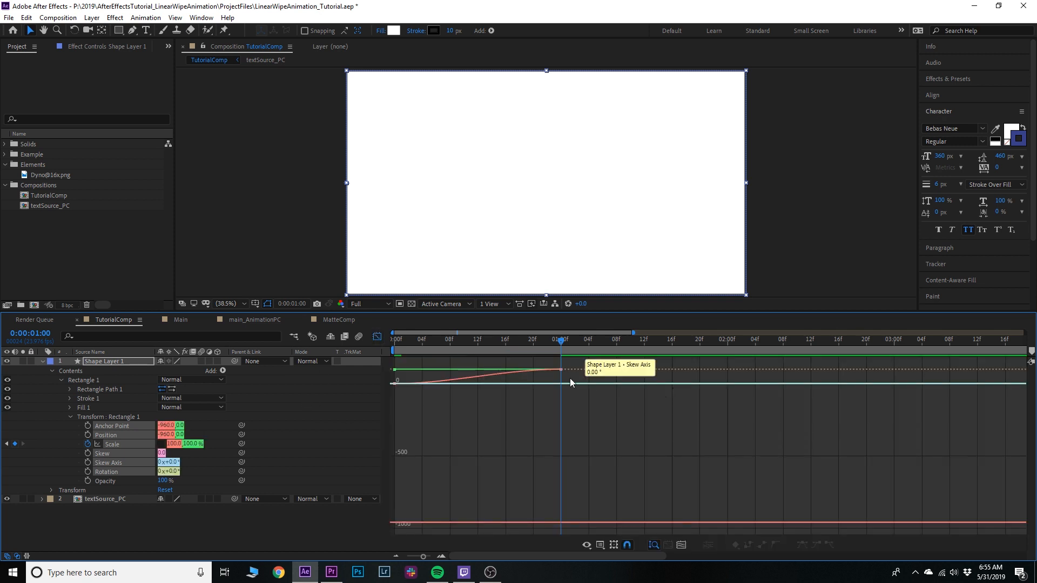
click(554, 368)
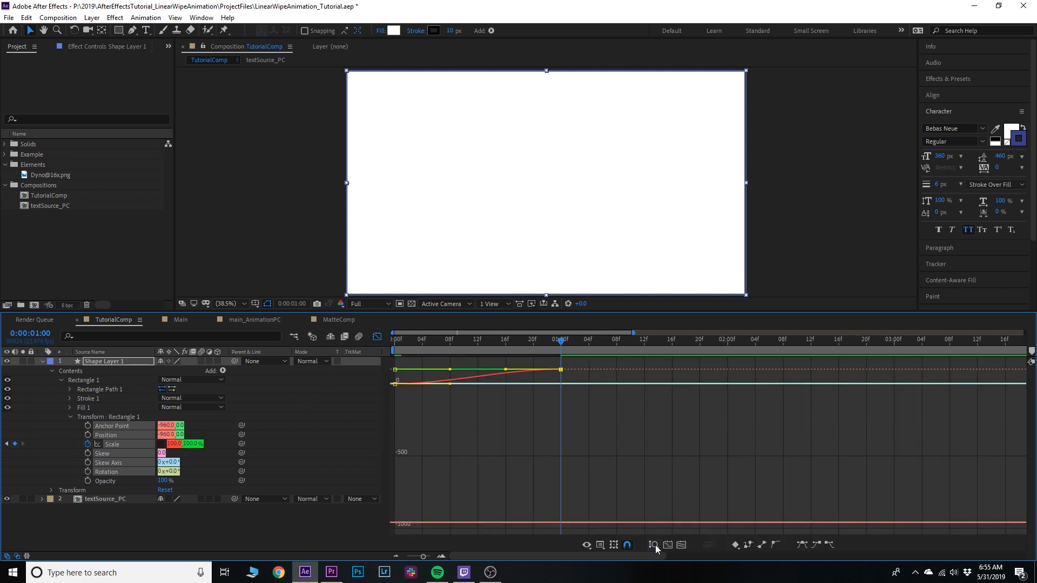
Lengthen the ease handles of the horizontal scale curve at both keyframes, then preview the wipe and return to the layer view
drag(505, 371, 459, 371)
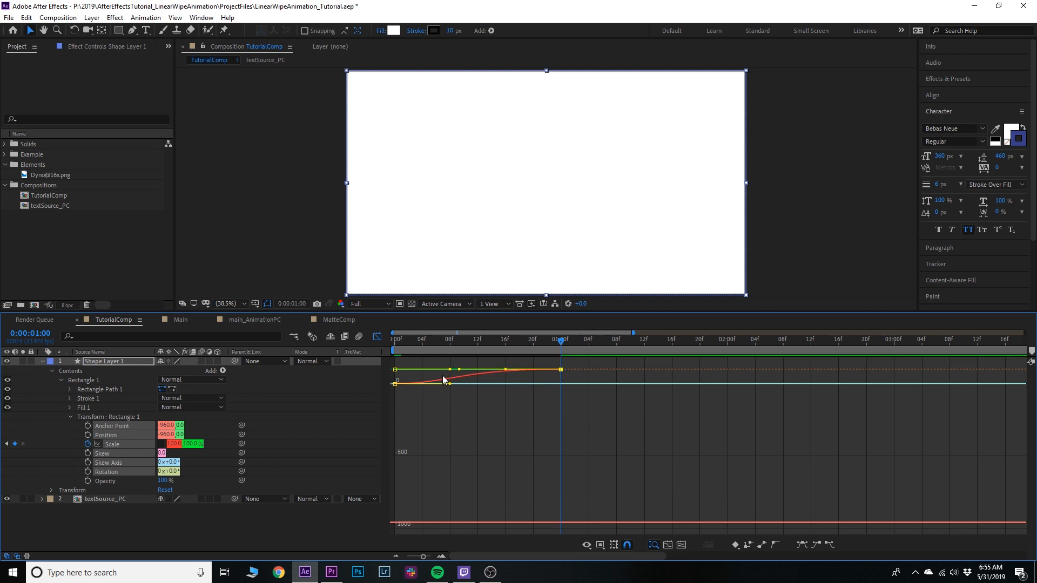
click(412, 382)
drag(450, 386, 490, 384)
click(457, 342)
key(space)
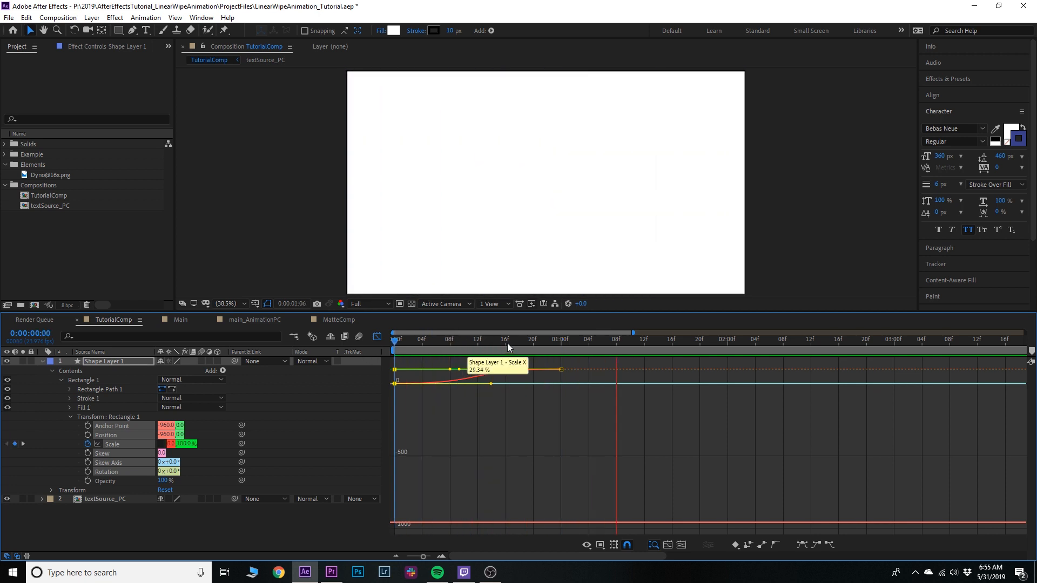
click(377, 336)
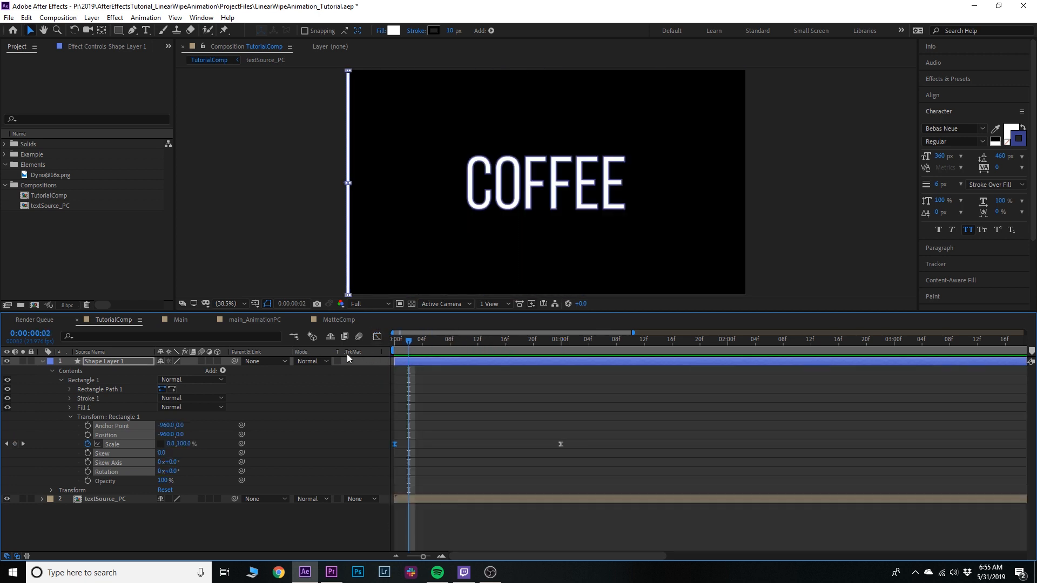
Set textSource_PC's track matte to Alpha Matte "Shape Layer 1" and preview the text reveal
click(117, 361)
click(140, 499)
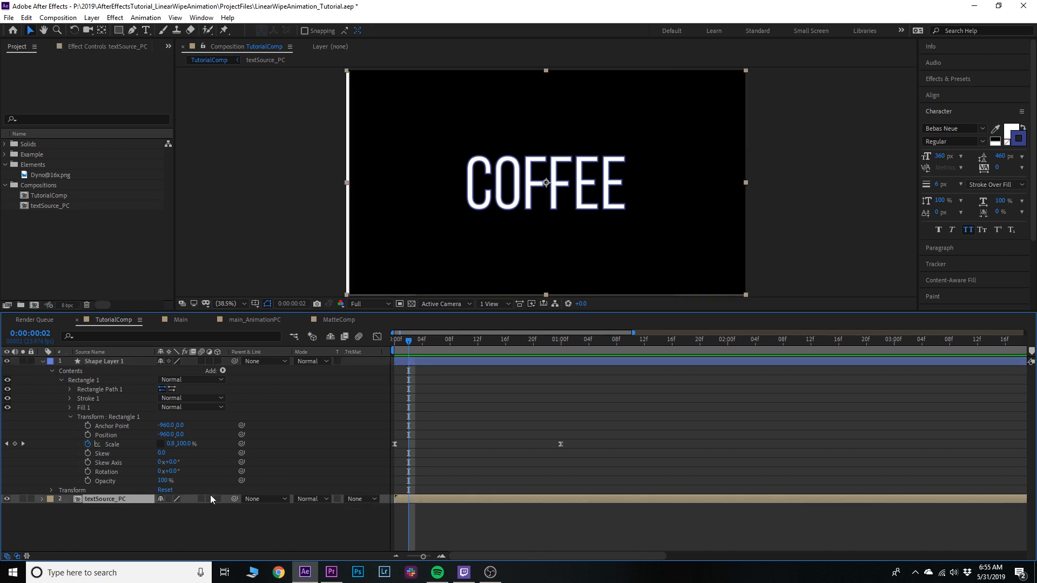
click(360, 499)
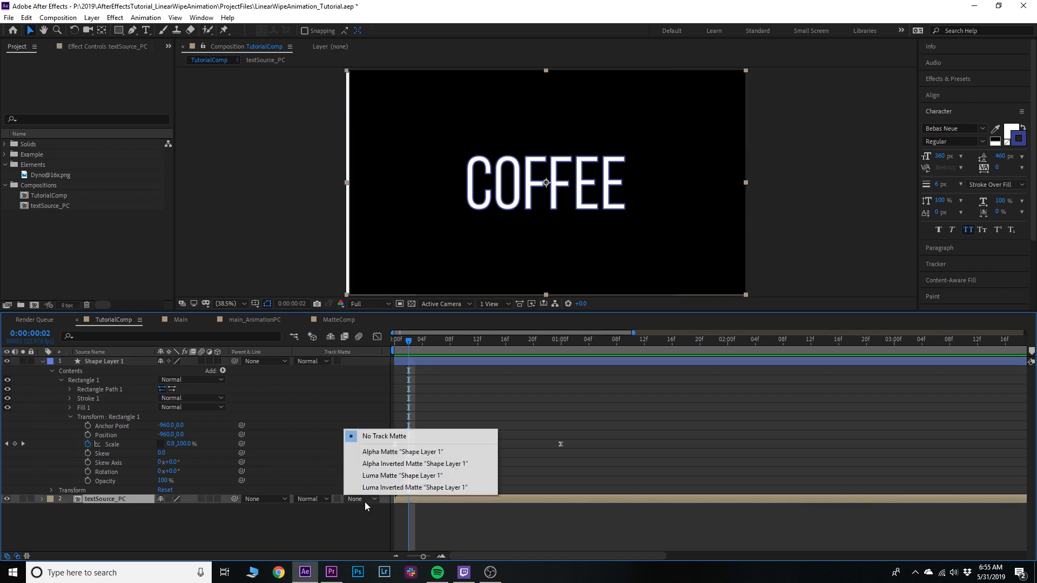
click(393, 447)
key(space)
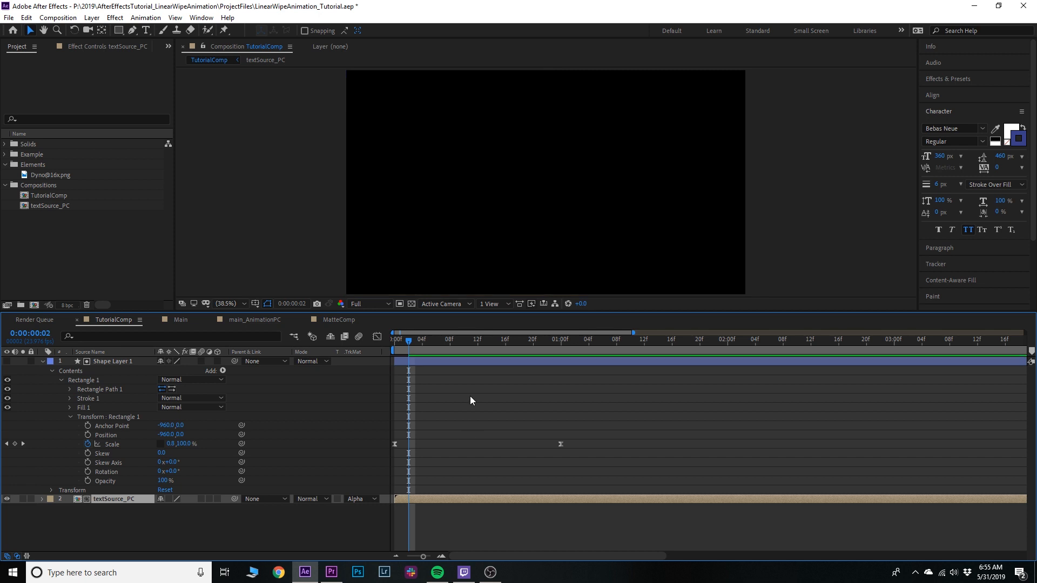
mouse_move(452, 346)
mouse_down()
mouse_move(526, 349)
mouse_move(442, 349)
mouse_up()
Pre-compose Shape Layer 1 as MatteRevealComp#1_PC
click(128, 361)
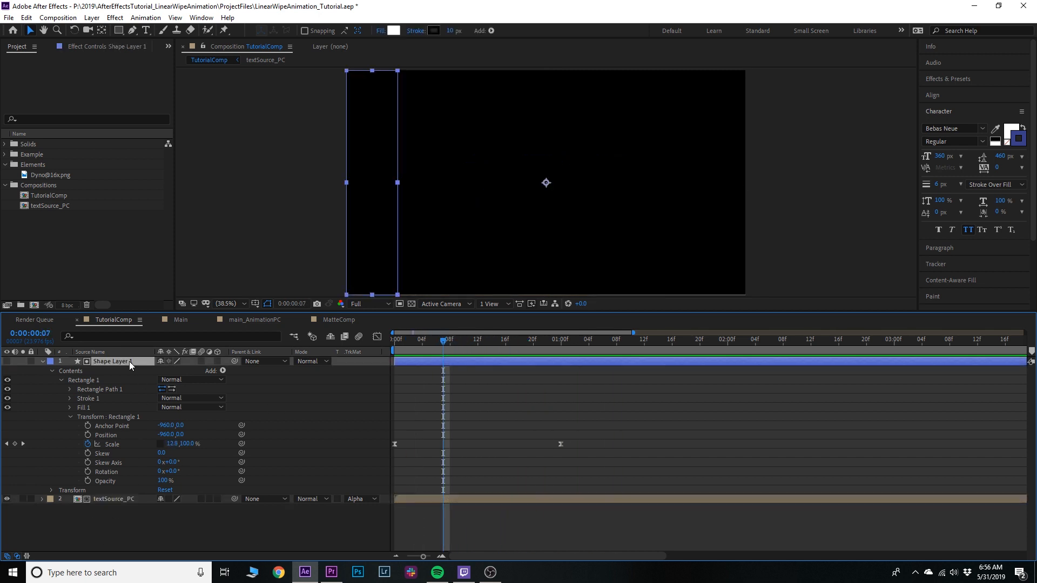
key(ctrl+shift+c)
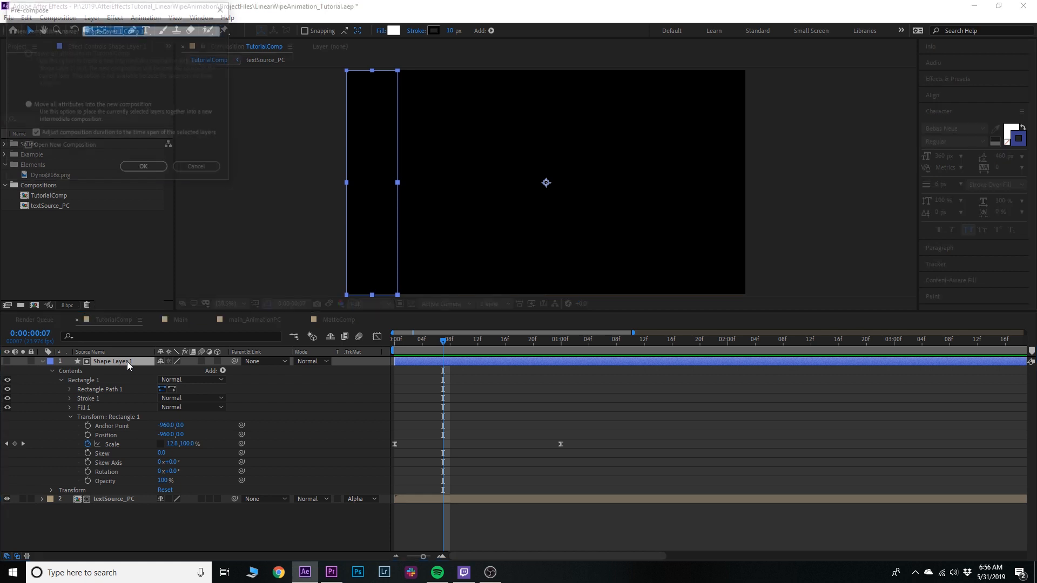
text(Ma)
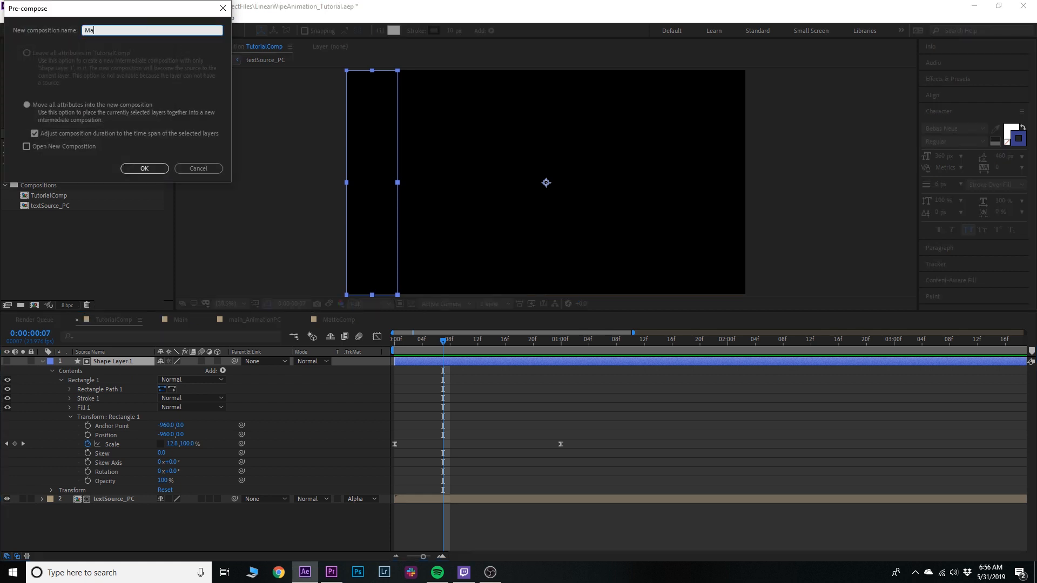
text(tteRevealComp#1_PC)
key(Return)
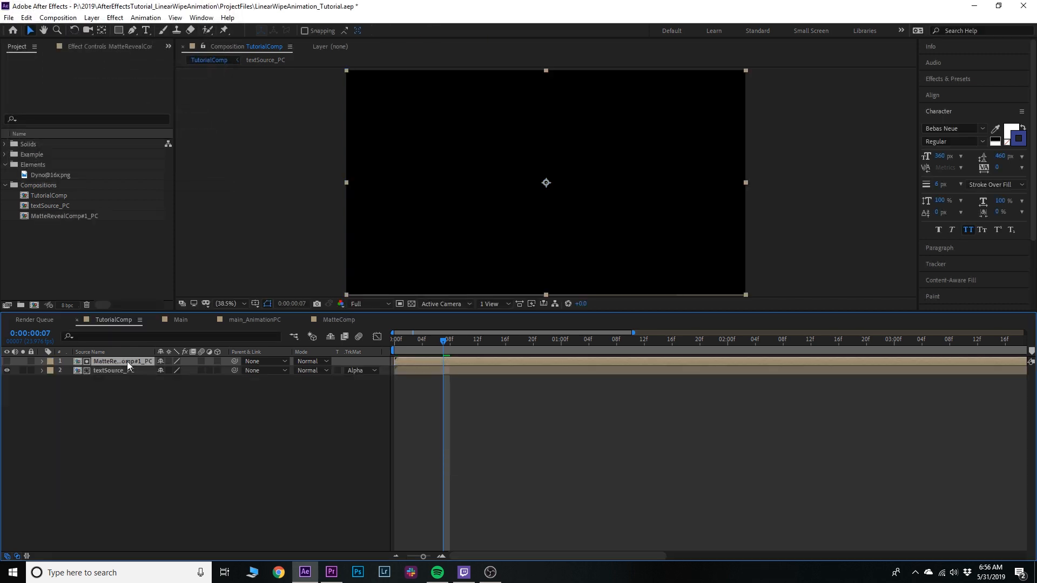
click(154, 428)
click(105, 370)
mouse_move(449, 348)
mouse_down()
mouse_move(509, 348)
mouse_move(437, 347)
mouse_up()
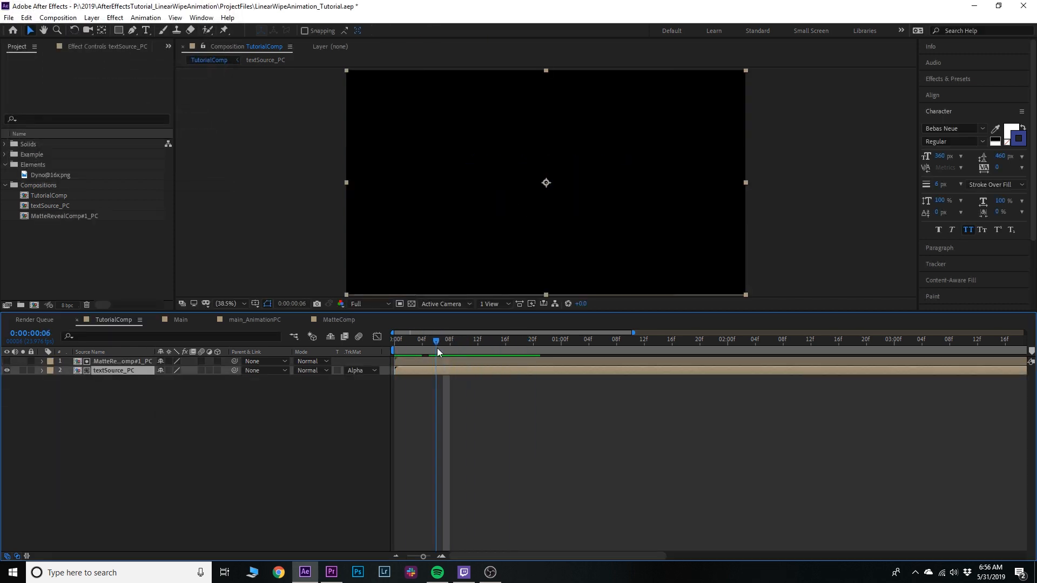
click(152, 439)
Duplicate the MatteRevealComp#1_PC layer twice in TutorialComp
click(116, 361)
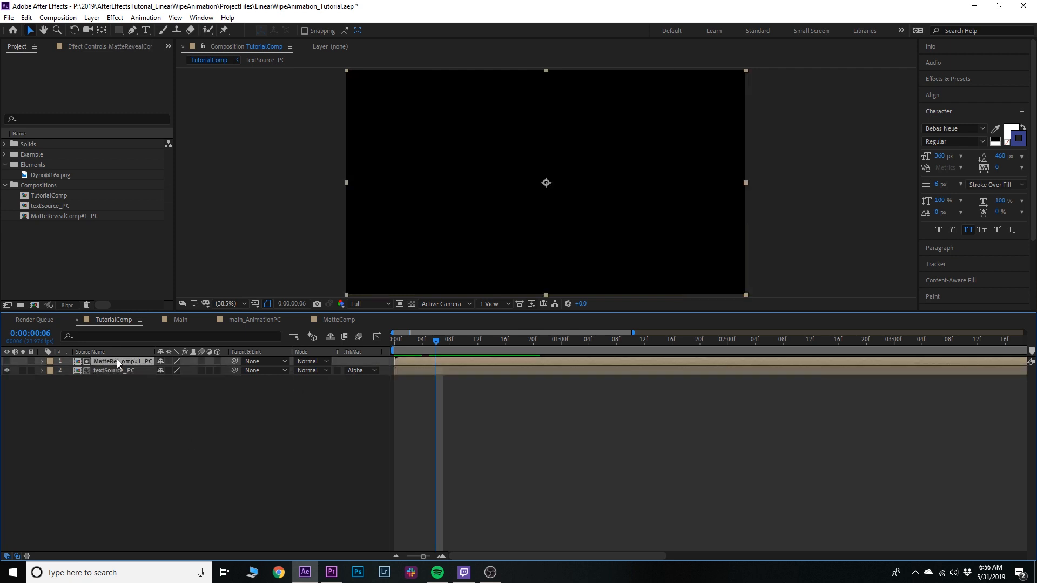
key(ctrl+d)
key(ctrl+d)
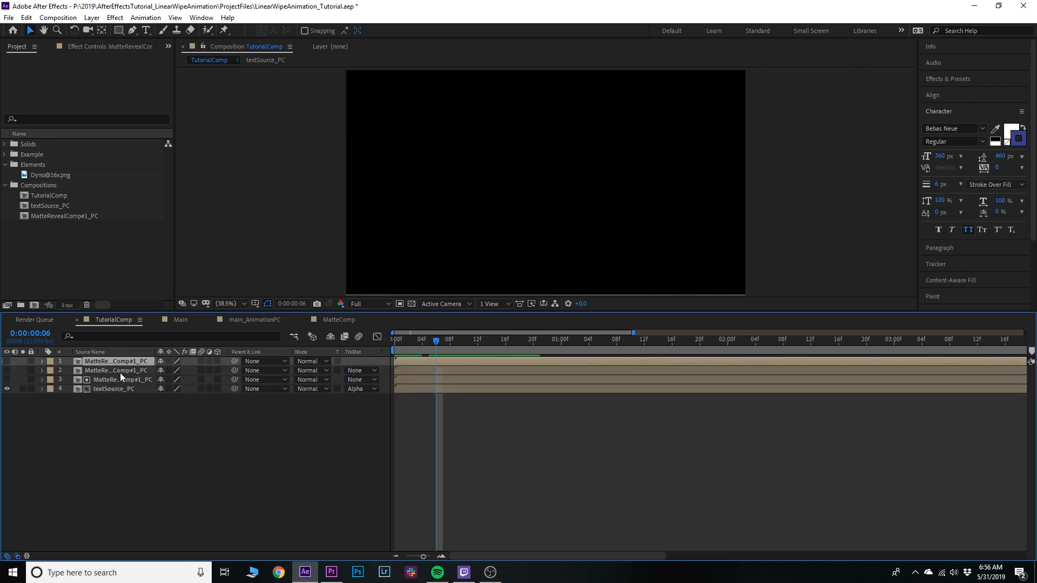
Make the two upper MatteRevealComp#1_PC copies visible and scrub through the start of the wipe
click(120, 371)
click(6, 371)
click(415, 345)
drag(421, 352, 443, 348)
click(6, 361)
click(108, 362)
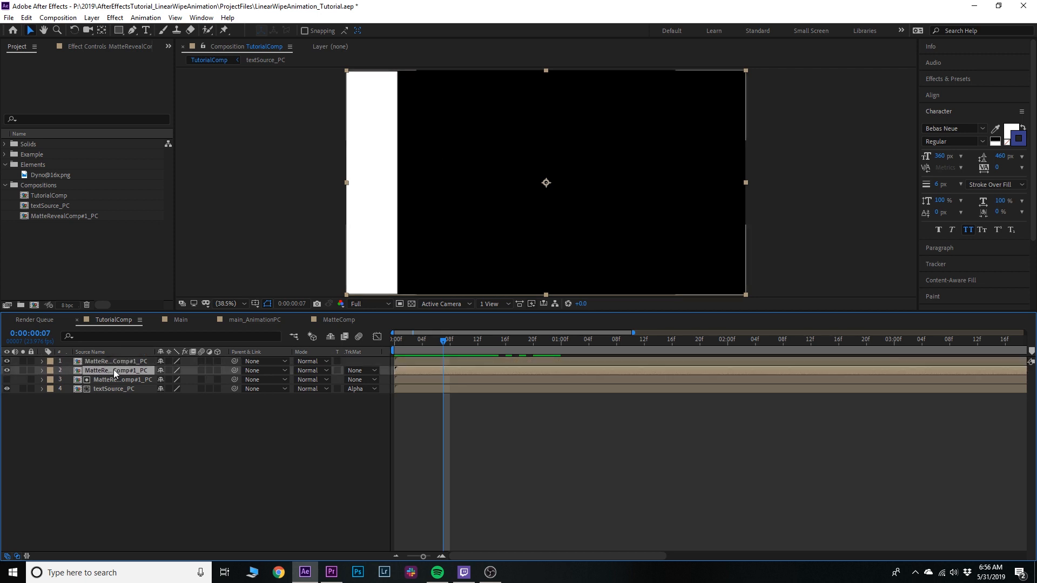
click(122, 371)
click(129, 362)
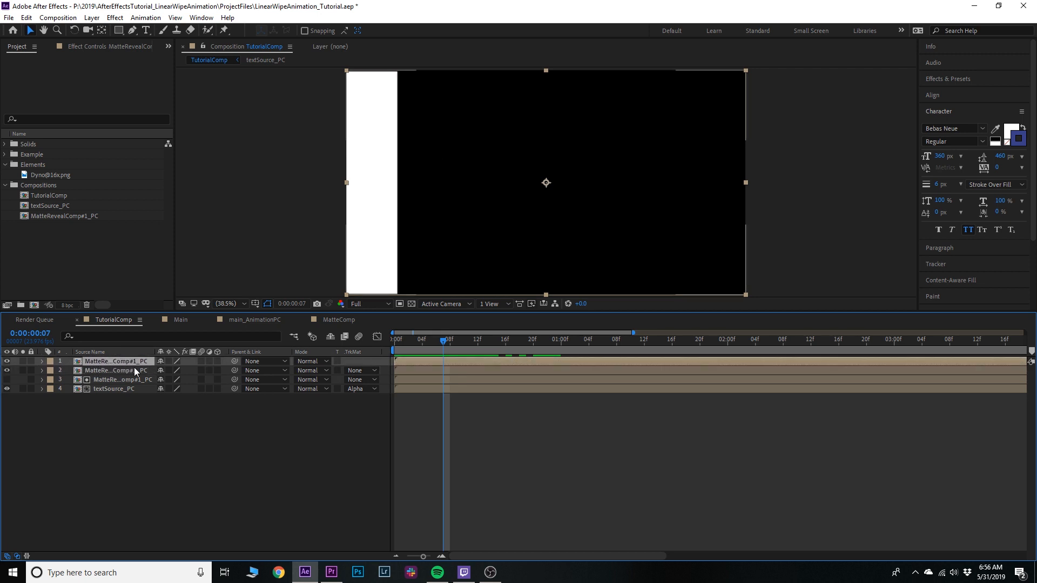
Set the second layer's track matte to Alpha Inverted Matte "MatteRevealComp#1_PC" and solo that layer
click(124, 373)
click(345, 373)
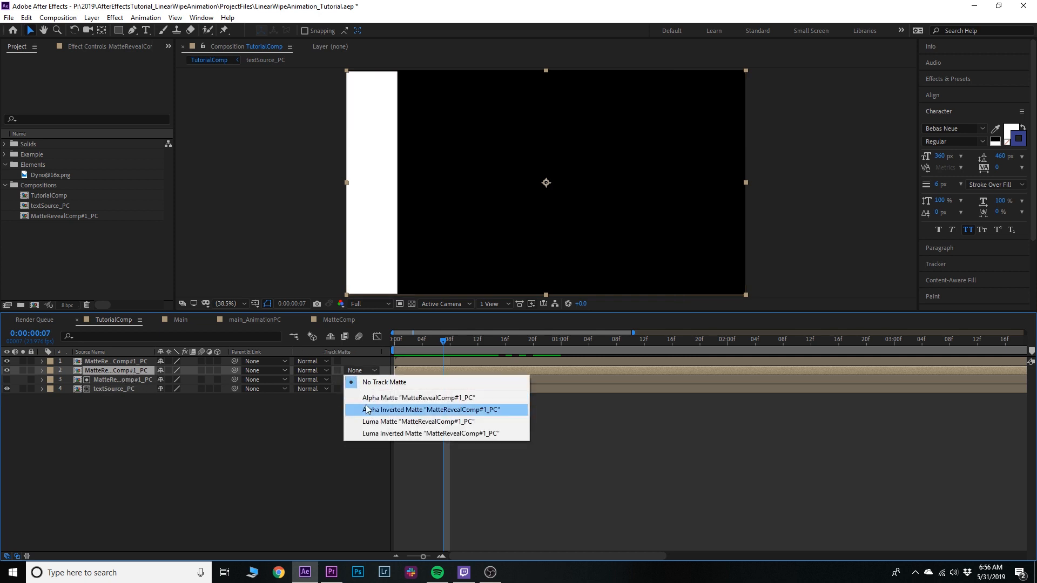
click(389, 414)
drag(409, 343, 383, 360)
click(21, 369)
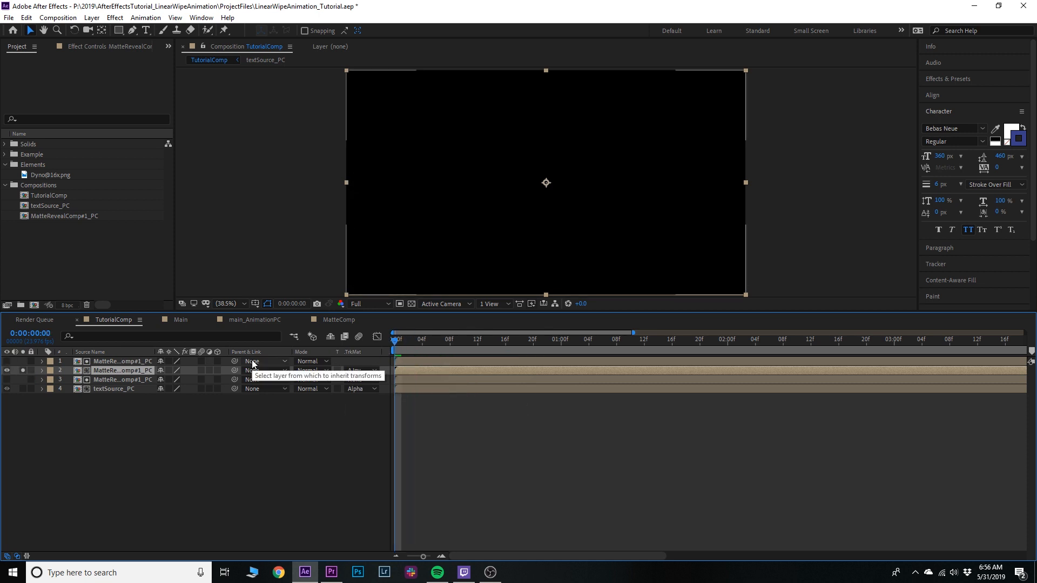
Shift the topmost MatteRevealComp#1_PC layer to start at 0:00:00:02 and preview the resulting strip
mouse_move(398, 342)
mouse_down()
mouse_move(591, 352)
mouse_move(409, 348)
mouse_up()
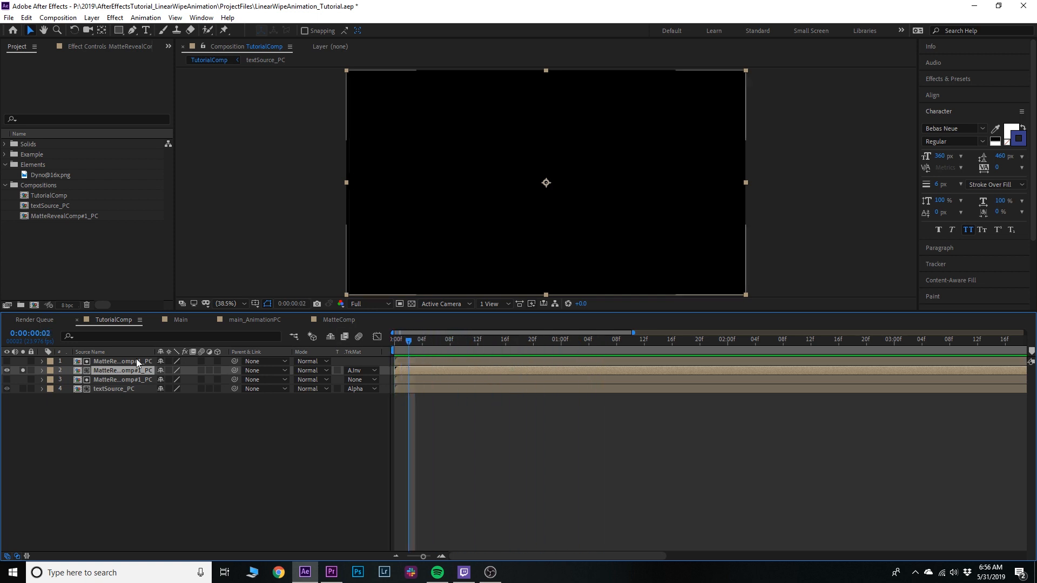
click(105, 363)
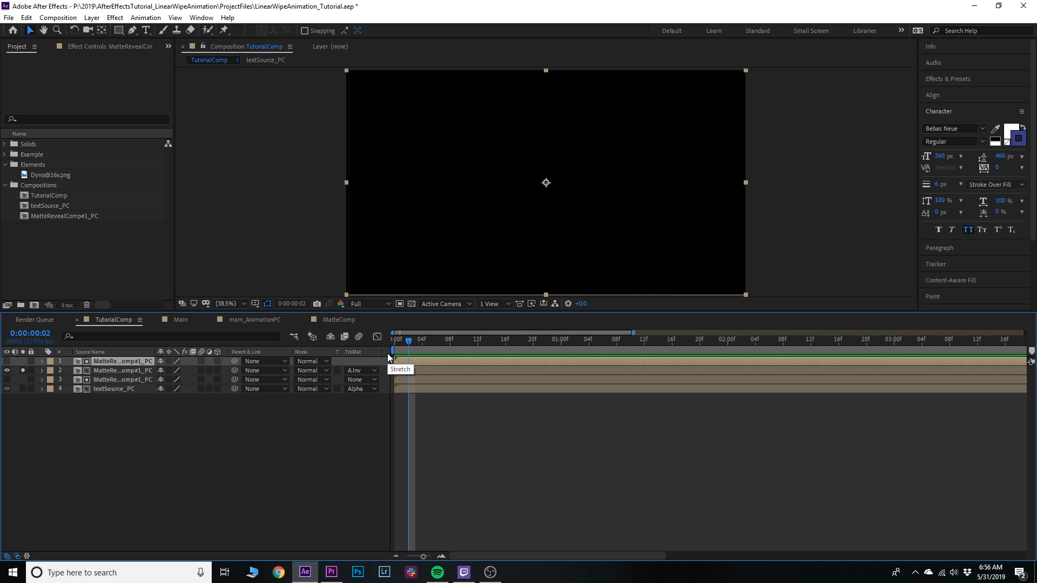
key(bracketleft)
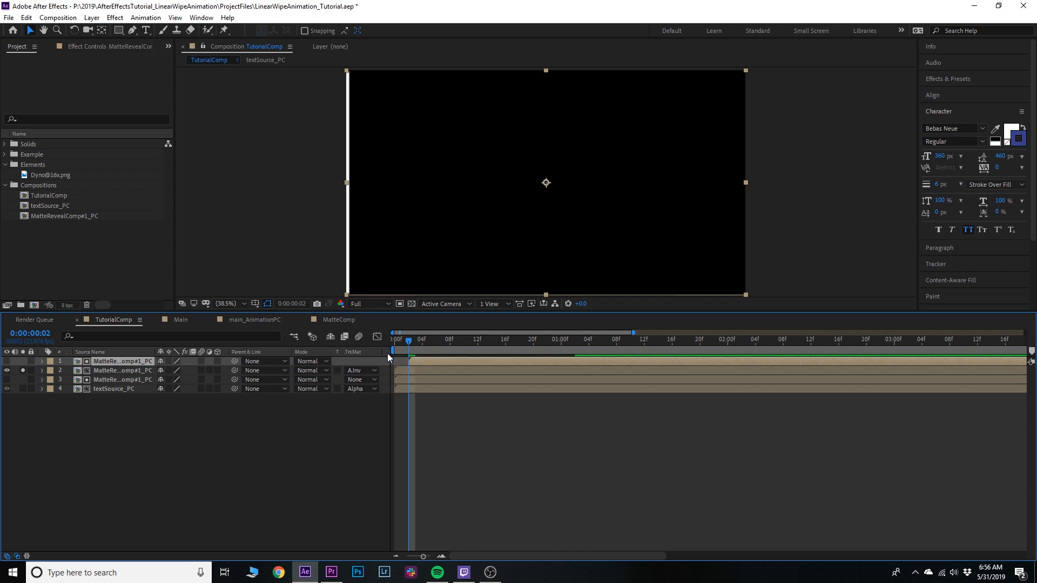
click(416, 346)
drag(416, 345, 388, 355)
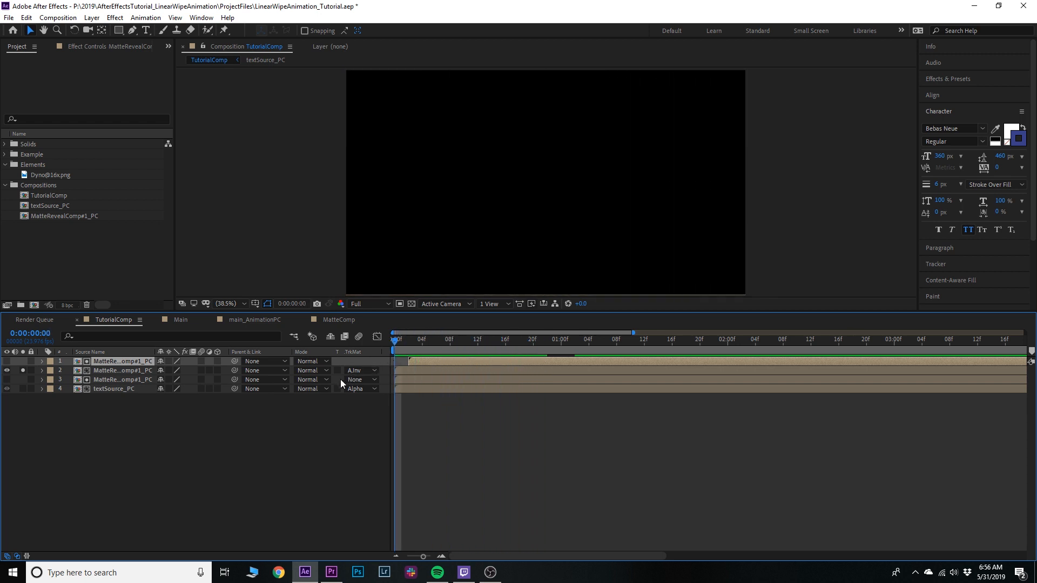
Pre-compose the top two matte layers as MatteEffectsReveal_PC, check its contents and return to TutorialComp
click(125, 368)
shift+click(131, 361)
key(ctrl+shift+c)
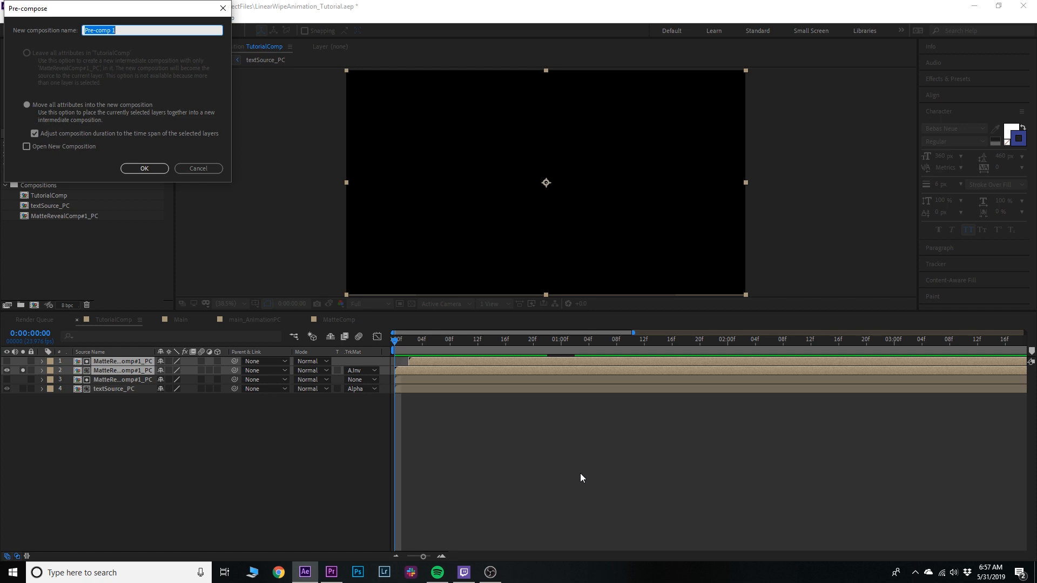
text(MatteEffectsREveal_PC)
key(Return)
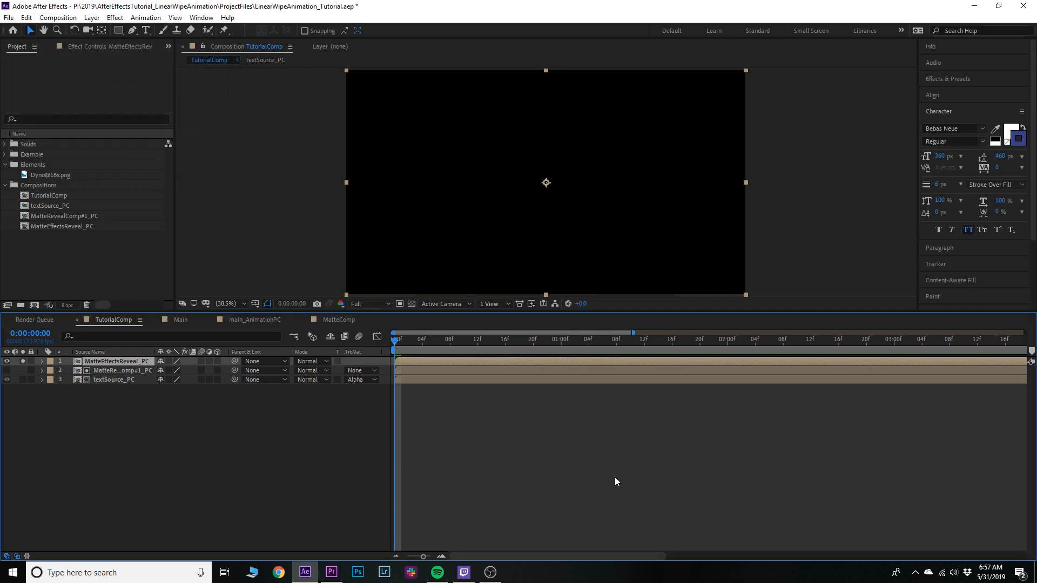
double_click(85, 363)
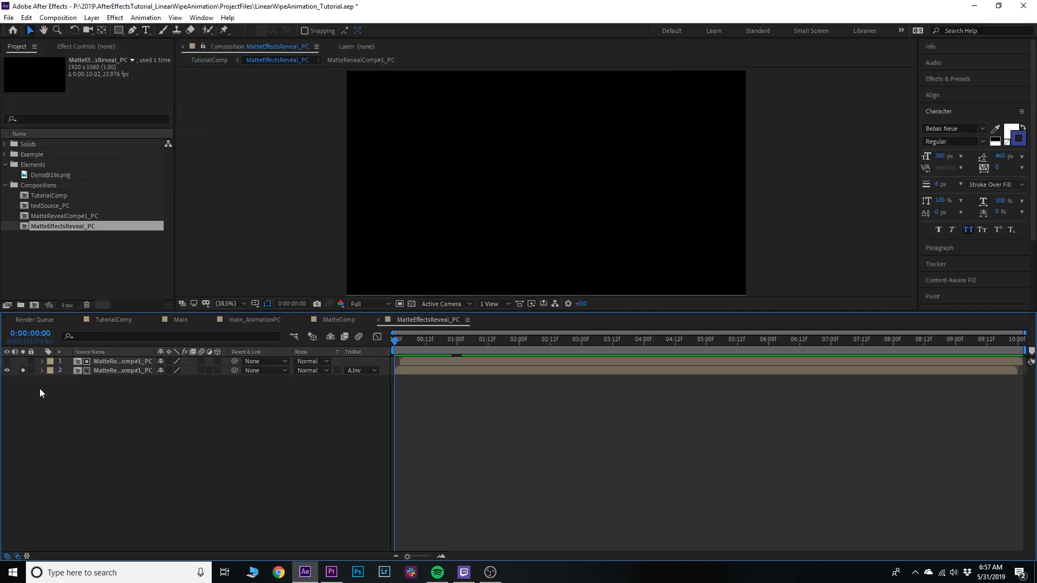
click(209, 59)
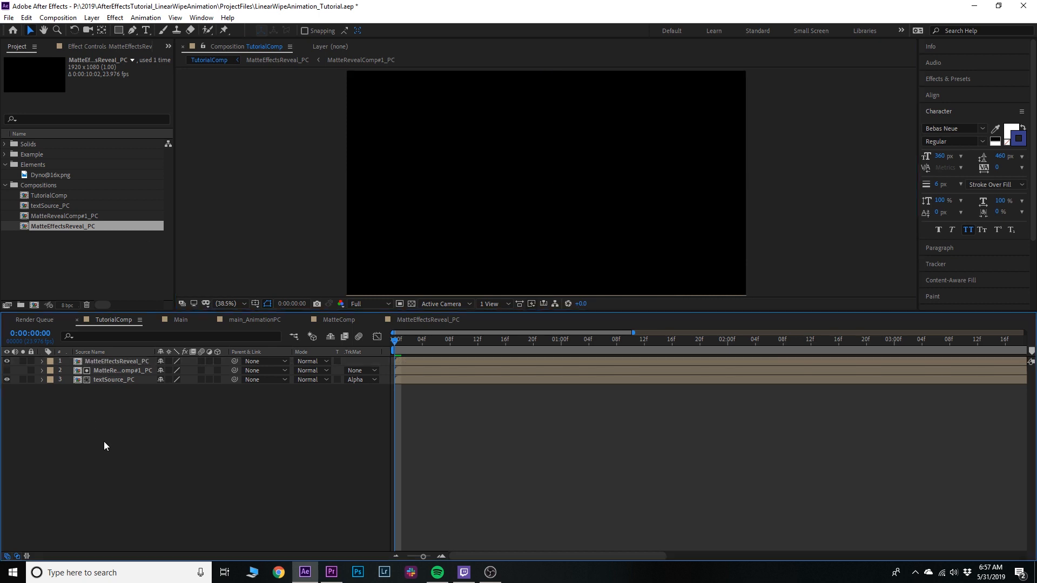
Duplicate textSource_PC, place the copy directly below MatteEffectsReveal_PC and use that layer as its Alpha Matte
click(113, 376)
key(ctrl+d)
drag(112, 377, 104, 367)
click(202, 411)
click(360, 371)
click(378, 398)
click(361, 370)
click(100, 361)
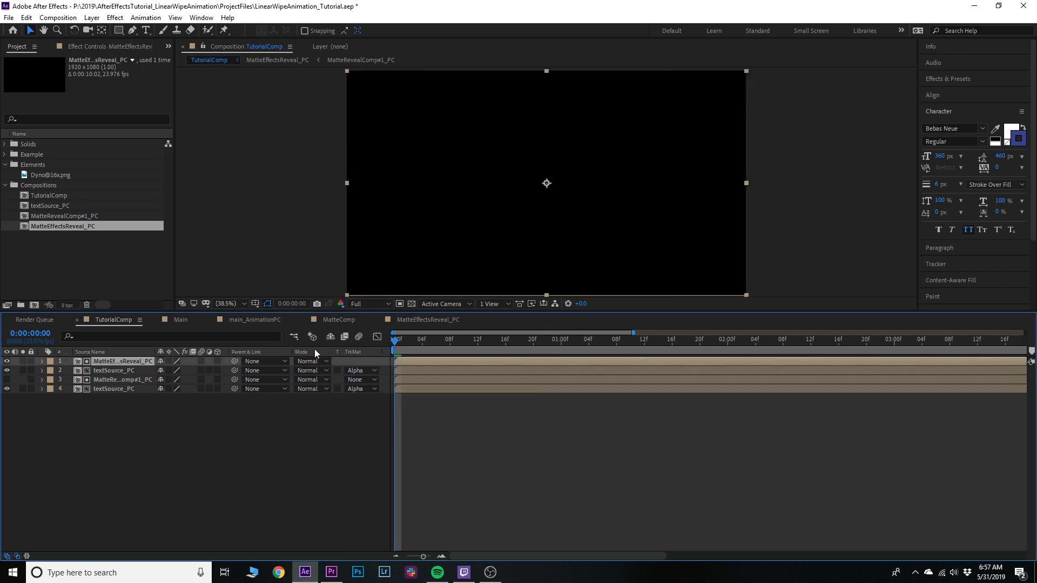
Preview the wipe over the text, hide the MatteEffectsReveal_PC layer and return to the first frame
drag(402, 348, 485, 345)
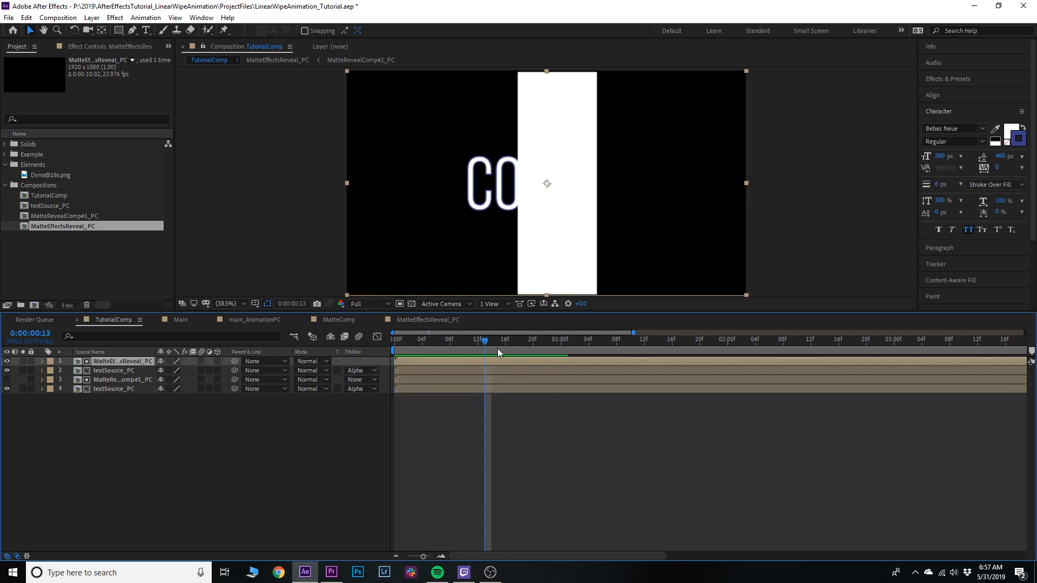
click(7, 361)
drag(480, 344, 393, 357)
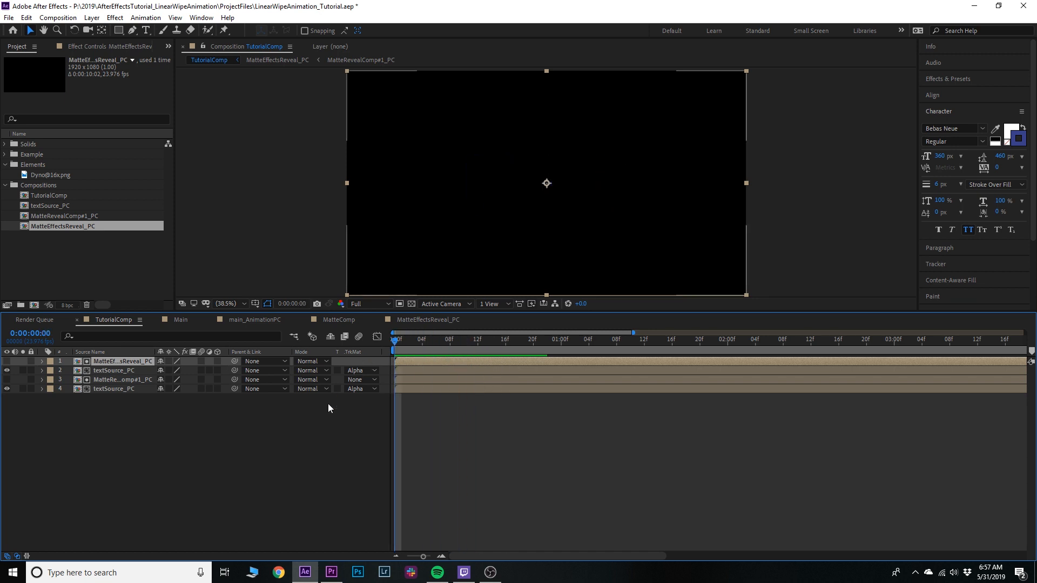
Solo the upper textSource_PC layer and scrub through its matte reveal
click(100, 371)
click(23, 370)
click(133, 362)
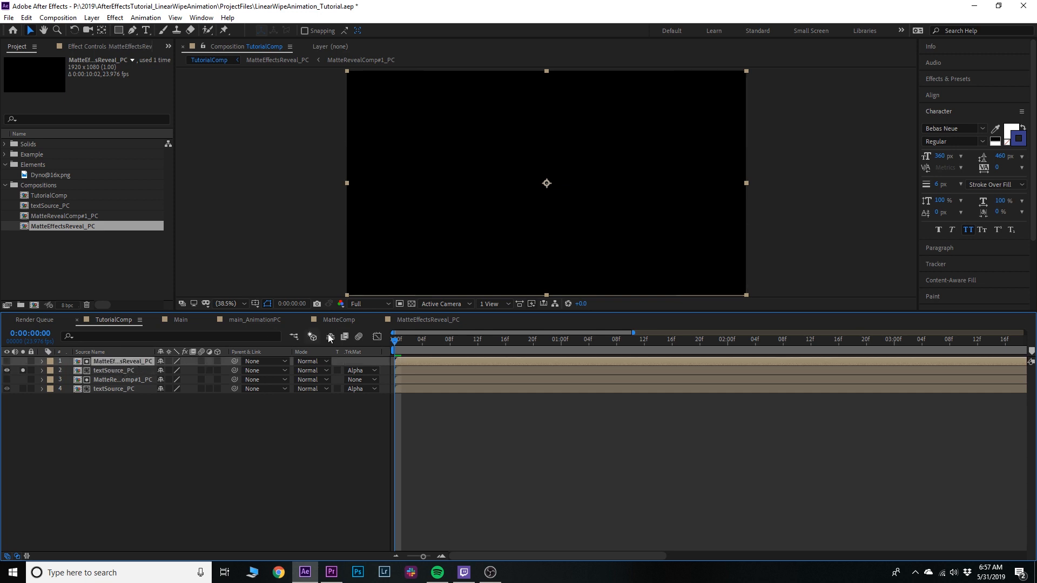
drag(407, 342, 458, 355)
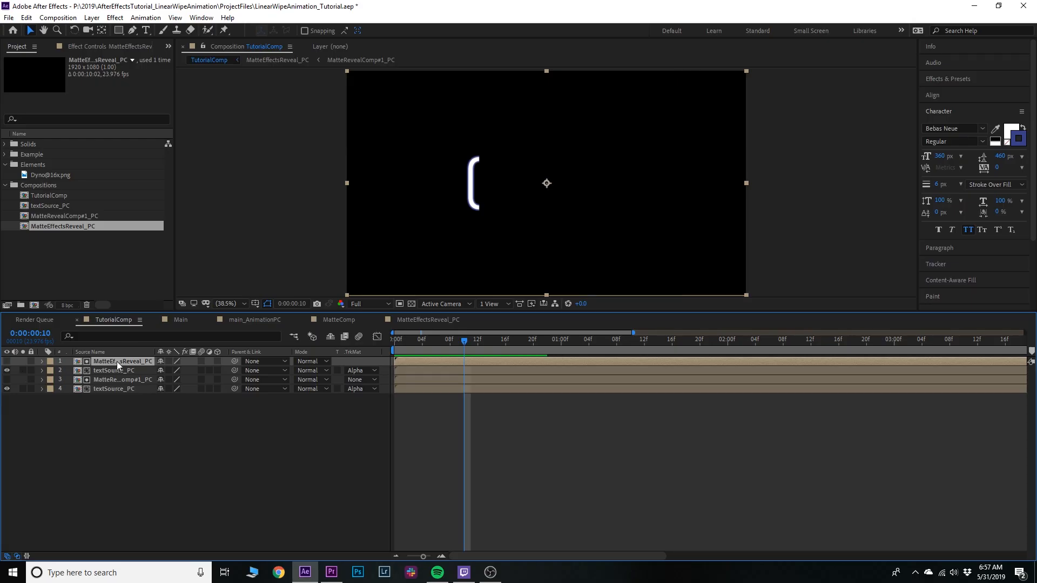
Open MatteRevealComp#1_PC and add an adjustment layer above Shape Layer 1
double_click(109, 380)
mouse_move(407, 345)
mouse_down()
mouse_move(448, 341)
mouse_move(393, 342)
mouse_move(461, 345)
mouse_move(414, 362)
mouse_up()
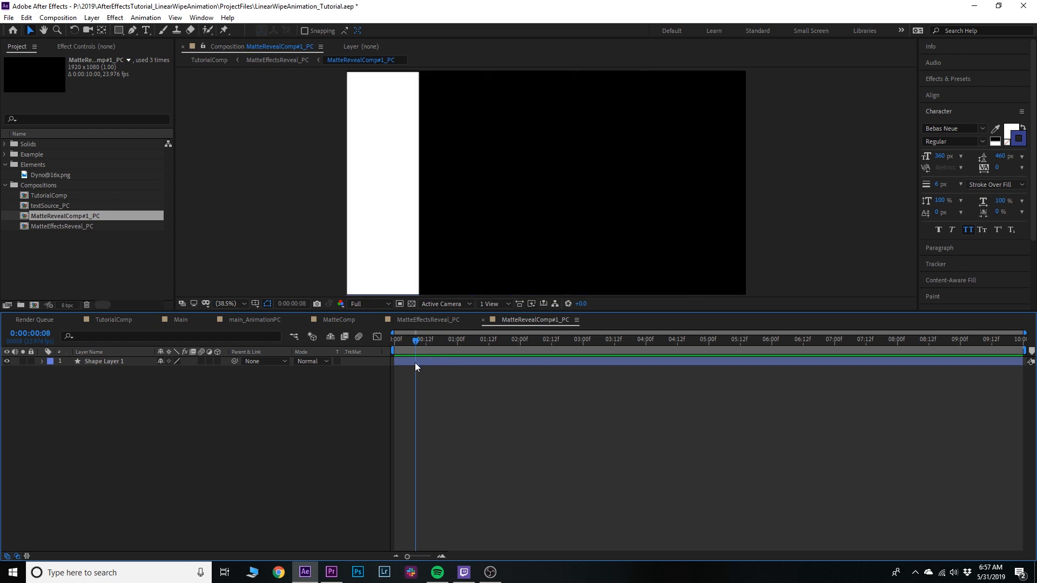
click(118, 365)
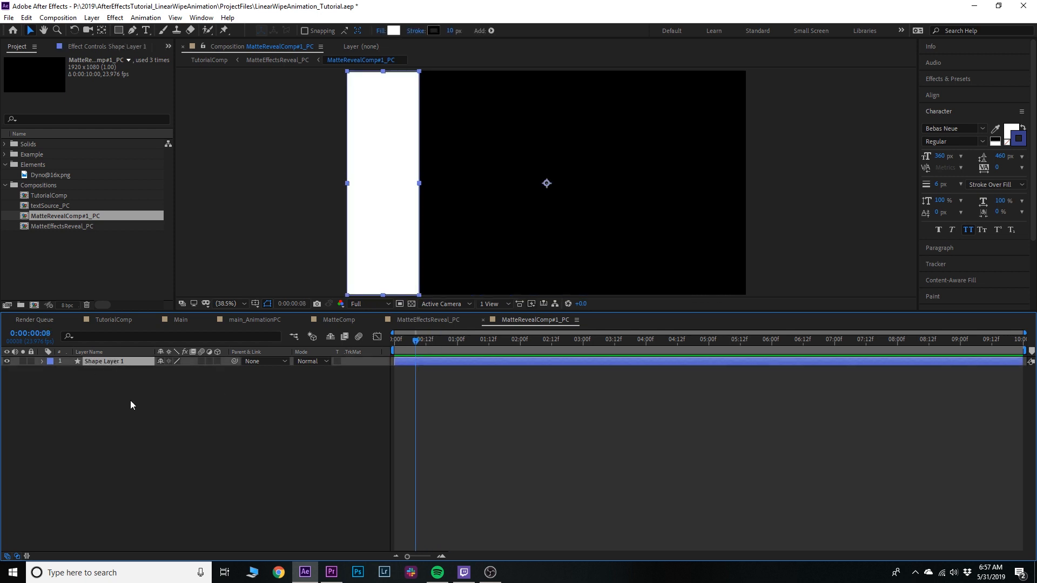
key(ctrl+alt+y)
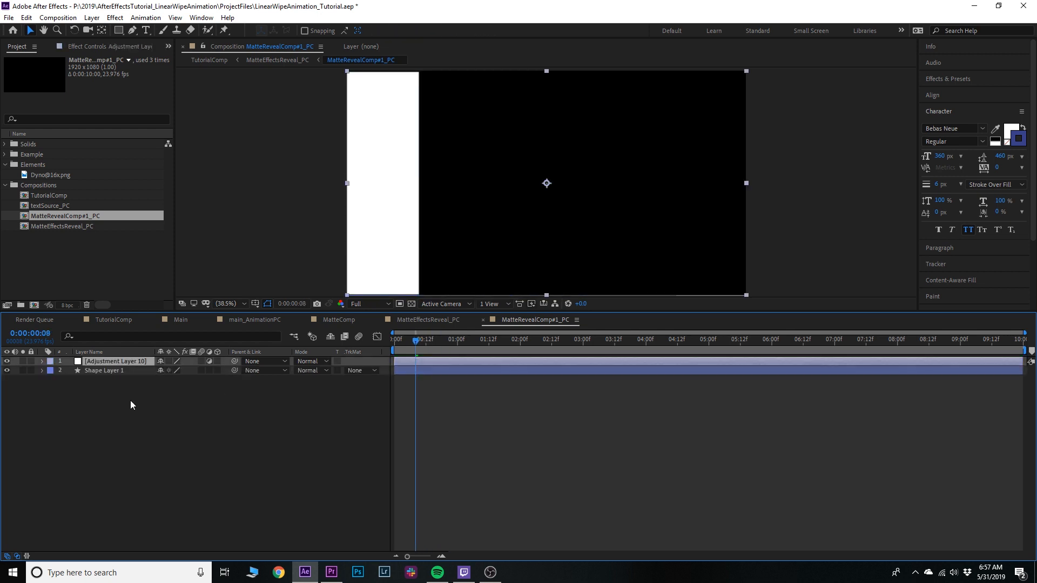
Apply Fast Box Blur to the adjustment layer with a Blur Radius of 51
key(ctrl+space)
text(fast)
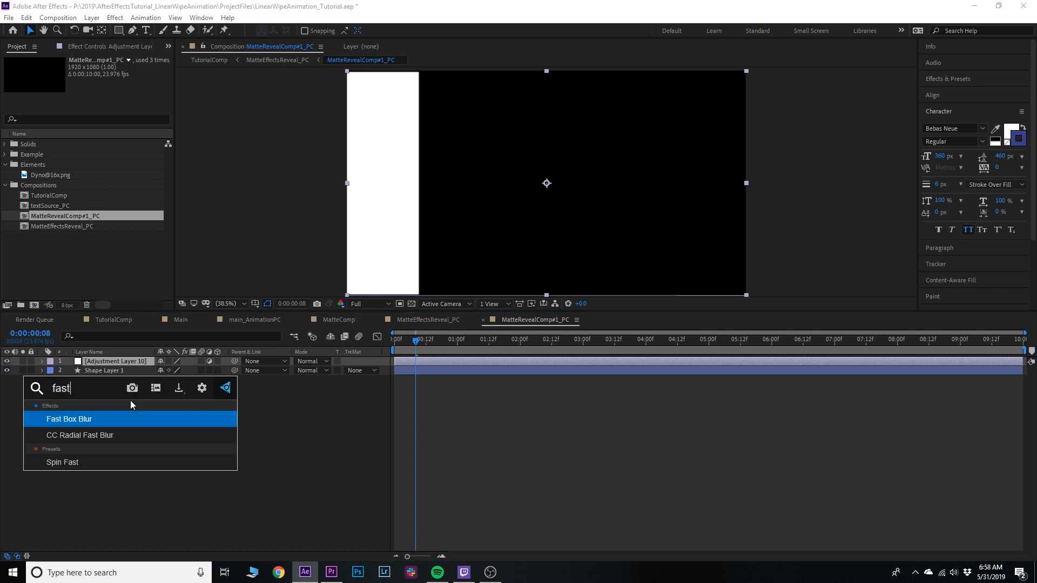
key(Return)
drag(106, 79, 124, 77)
Set Shape Layer 1's Scale to 125% and go back to the first frame
click(110, 371)
key(s)
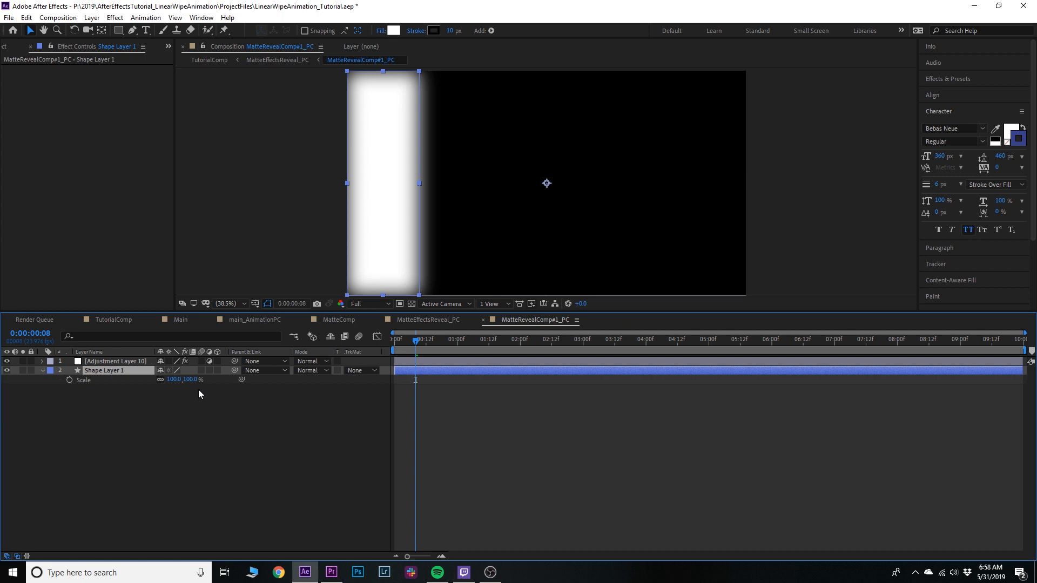
drag(174, 379, 191, 380)
drag(416, 340, 395, 341)
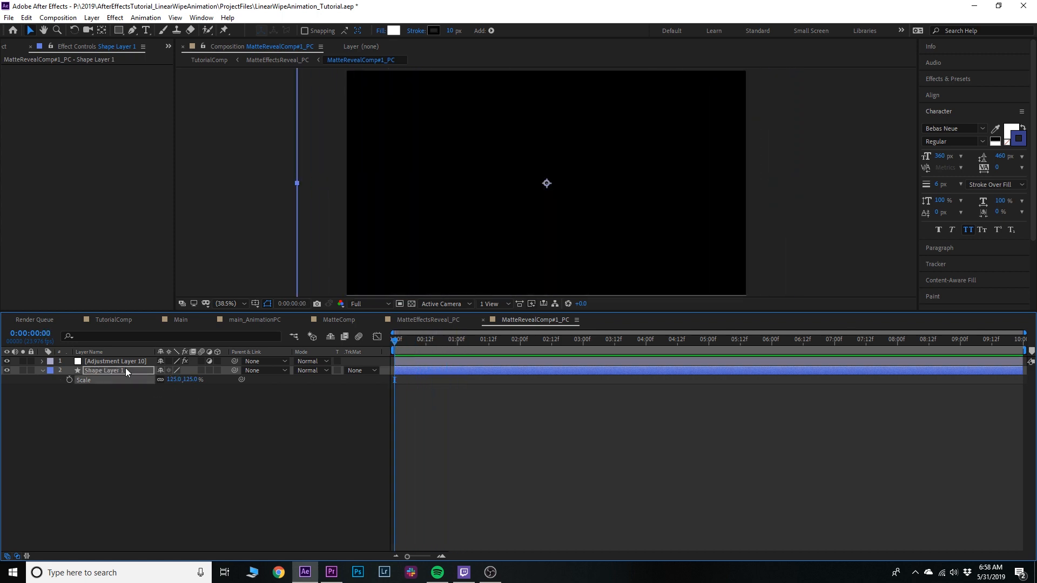
Increase the adjustment layer's Fast Box Blur radius to 103, judging it on a mid-wipe frame
click(123, 363)
click(123, 84)
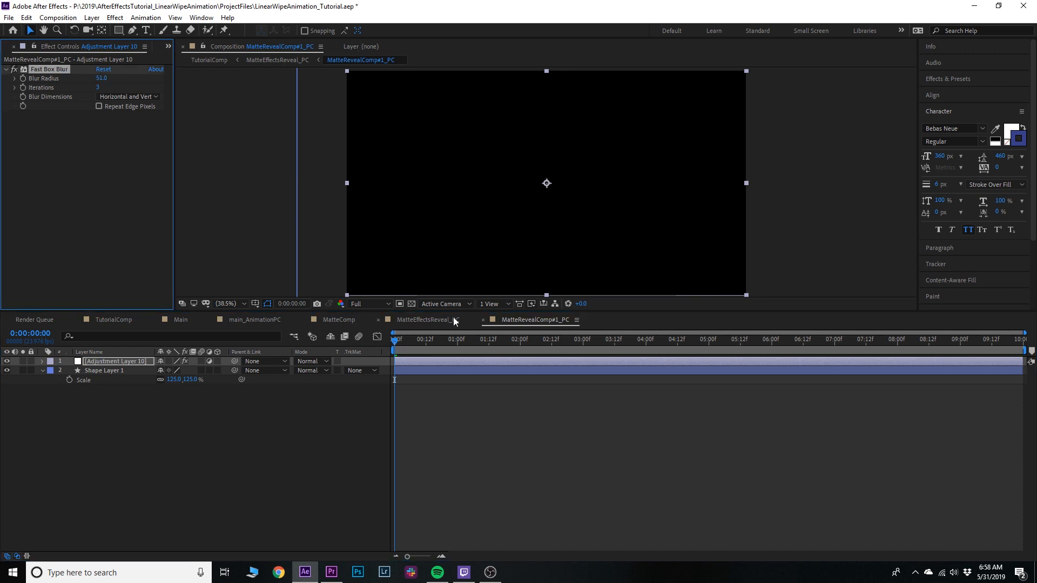
drag(396, 347, 434, 345)
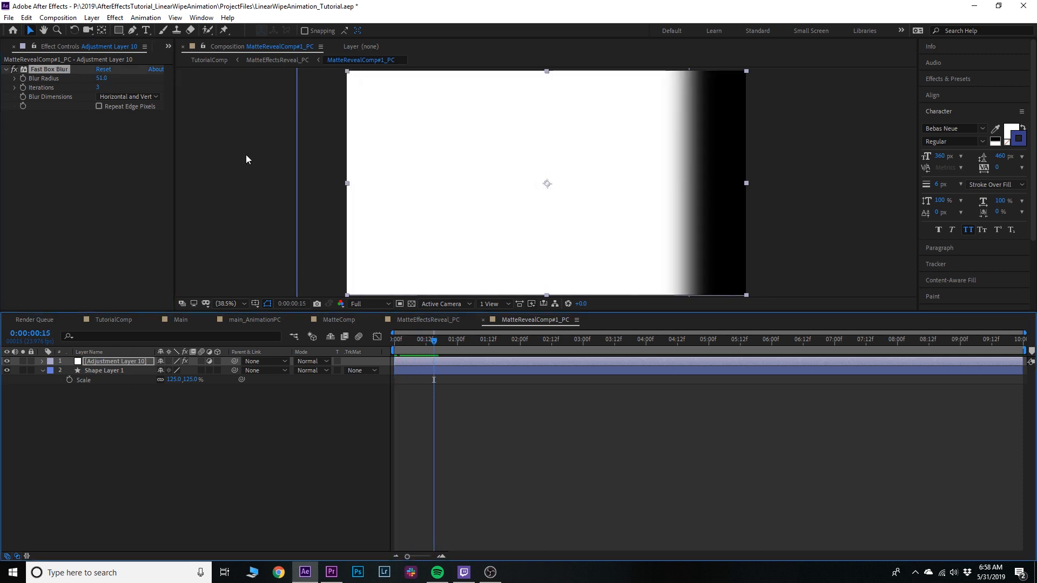
drag(109, 79, 132, 81)
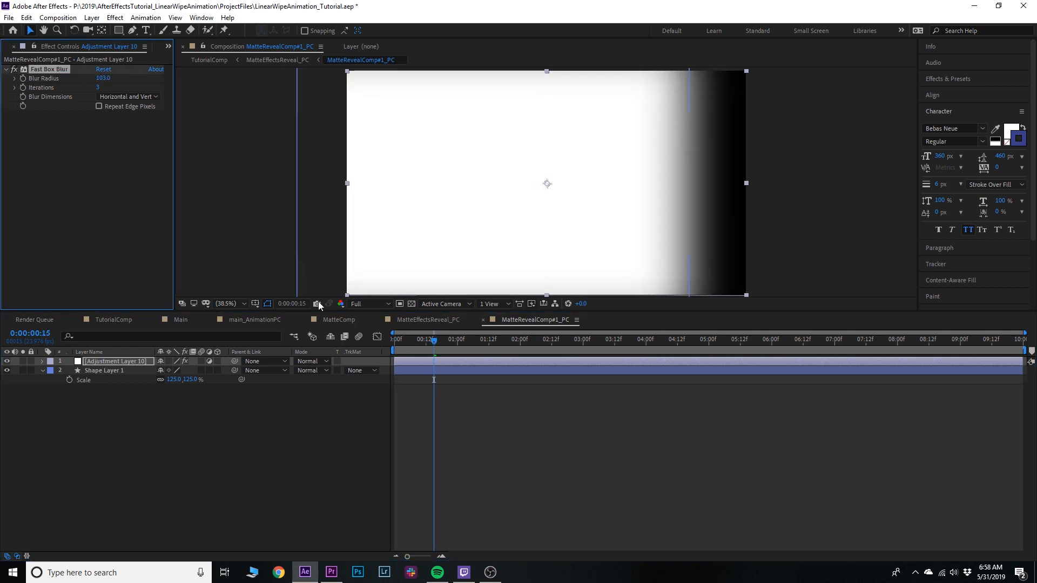
Check the blurred strip in MatteEffectsReveal_PC, then return to TutorialComp and preview the text reveal
click(277, 60)
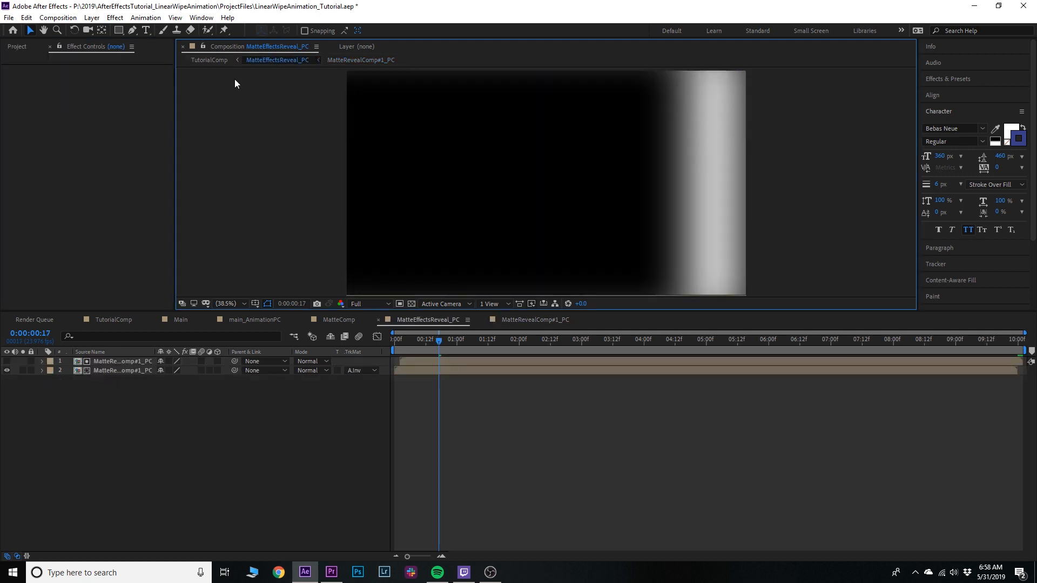
click(209, 60)
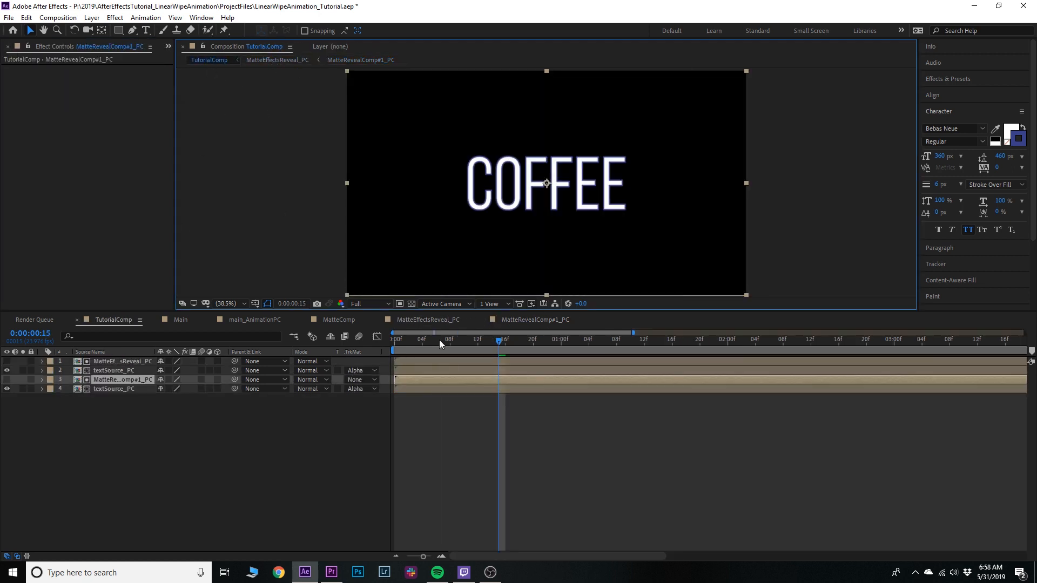
drag(442, 342, 503, 350)
Apply Glow to the upper textSource_PC with threshold 45.1%, radius 32 and intensity 1.3, and preview the glowing wipe
click(102, 369)
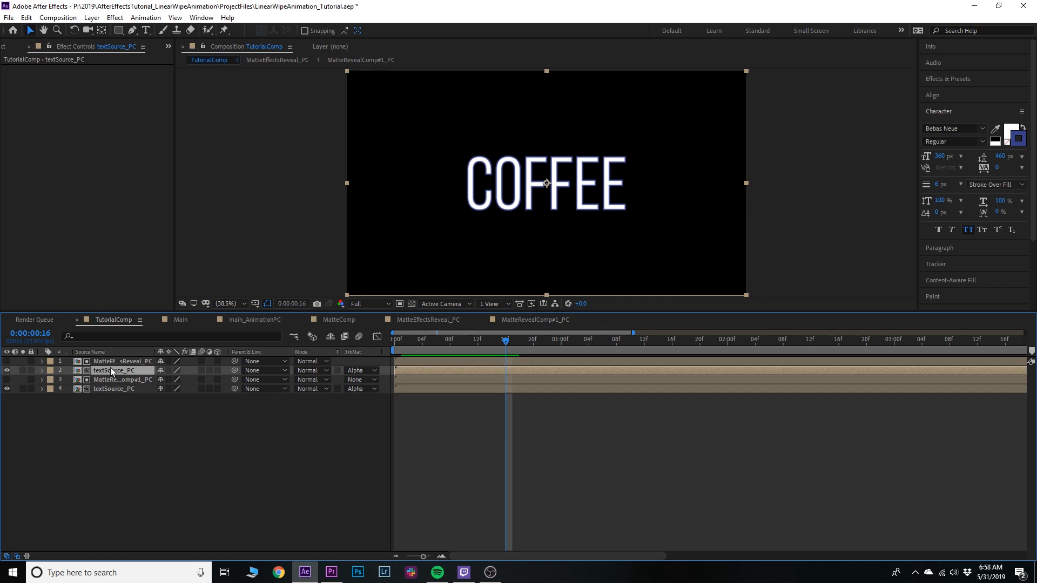
key(ctrl+space)
text(glow)
key(Return)
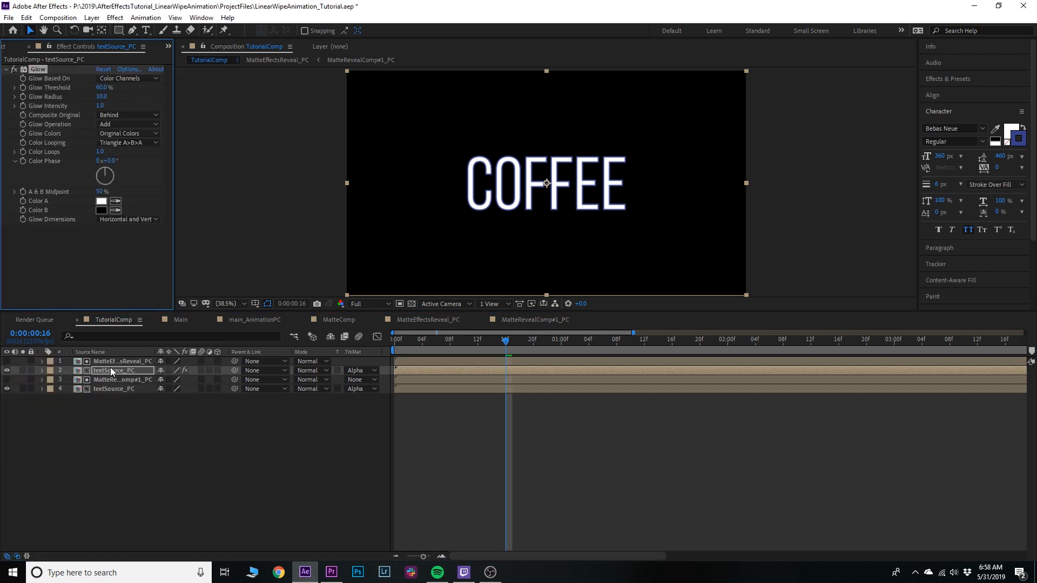
drag(104, 89, 86, 87)
drag(514, 348, 481, 350)
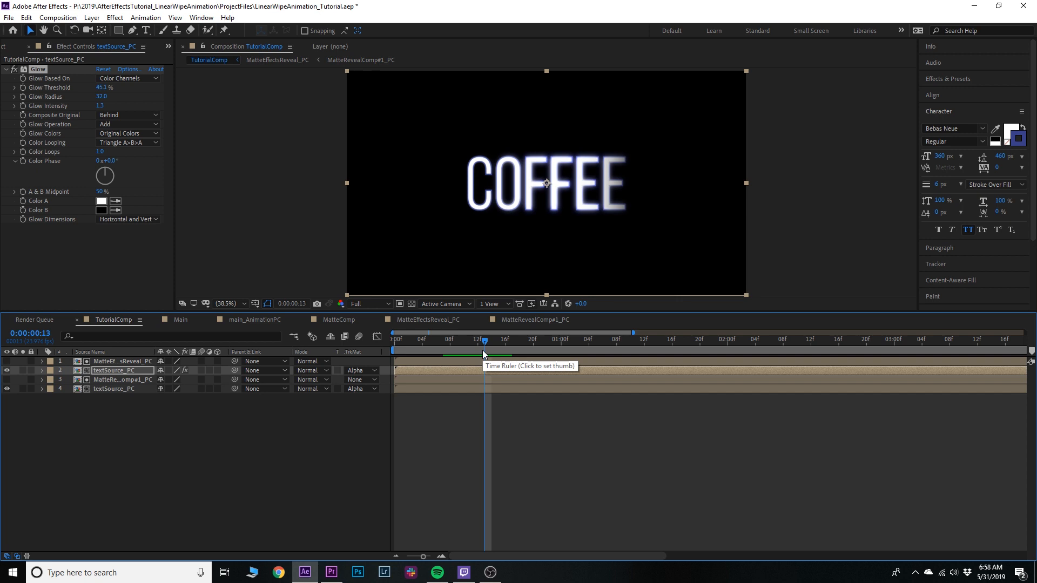
mouse_move(483, 351)
mouse_down()
mouse_move(460, 348)
mouse_move(496, 345)
mouse_up()
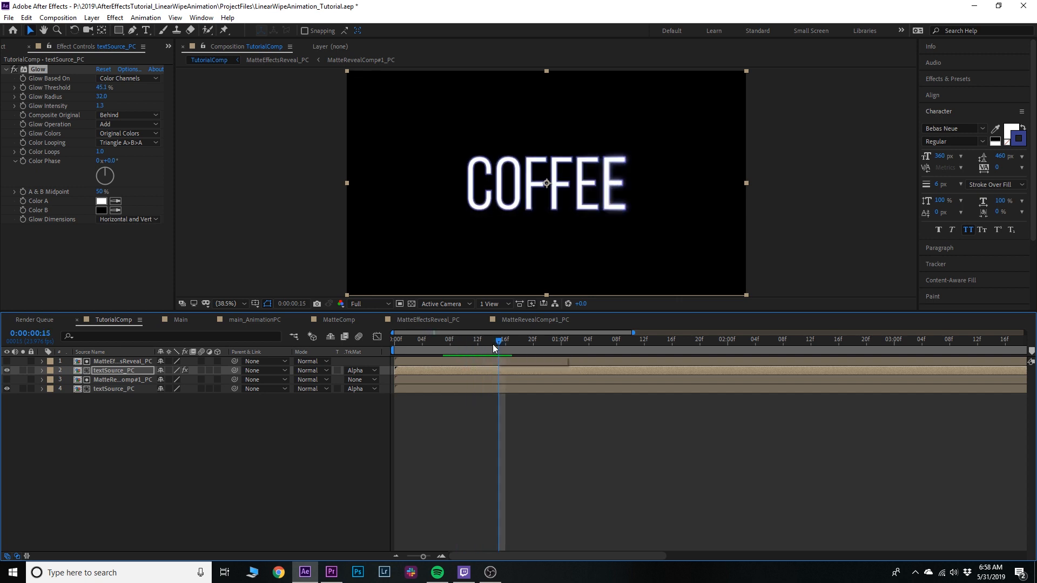
Duplicate the Glow on the upper textSource_PC and set the copy's radius to 118, intensity to 2.3 and threshold to 42.7%
click(110, 369)
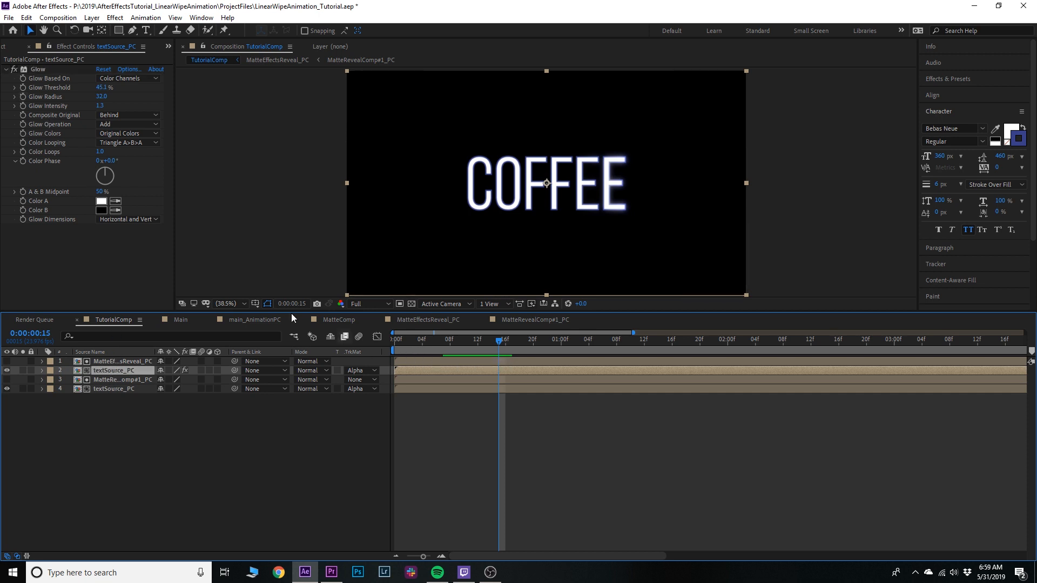
click(428, 350)
drag(428, 349, 477, 343)
click(50, 72)
key(ctrl+d)
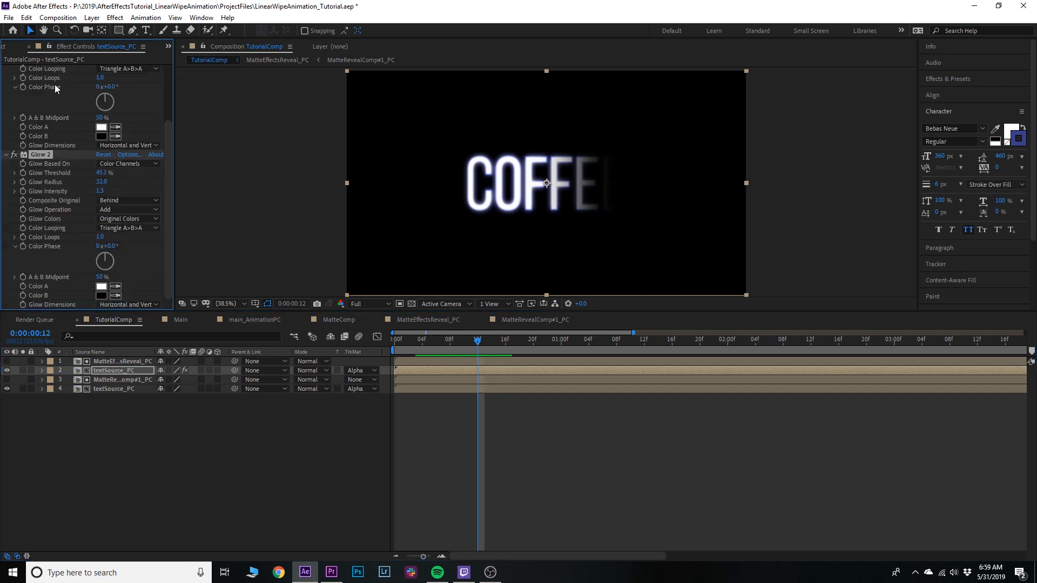
drag(101, 182, 149, 185)
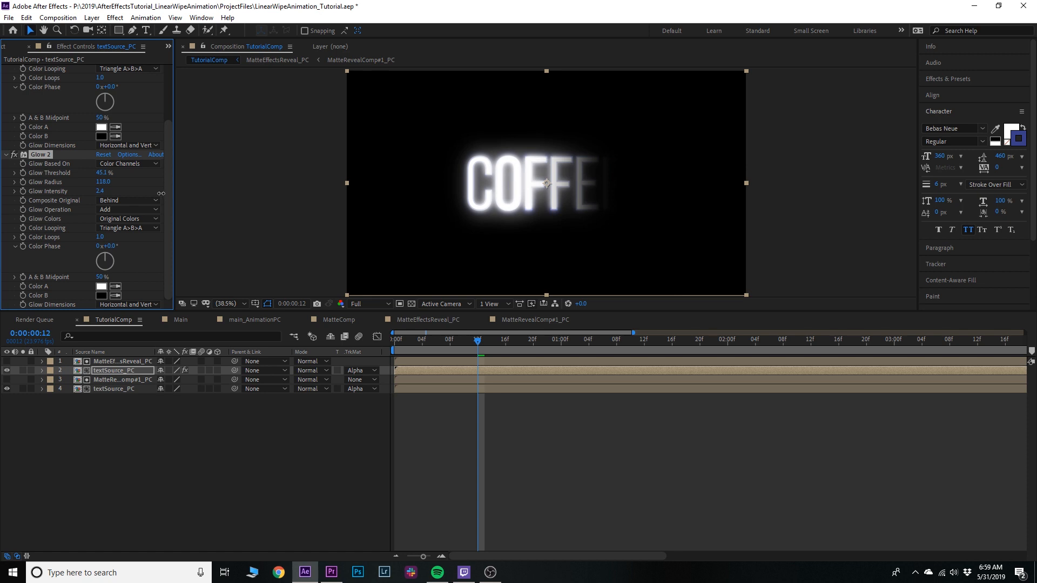
drag(101, 173, 93, 174)
Preview the doubled glow over the COFFEE wipe from the first frame and return to frame 12
click(102, 371)
drag(477, 340, 511, 340)
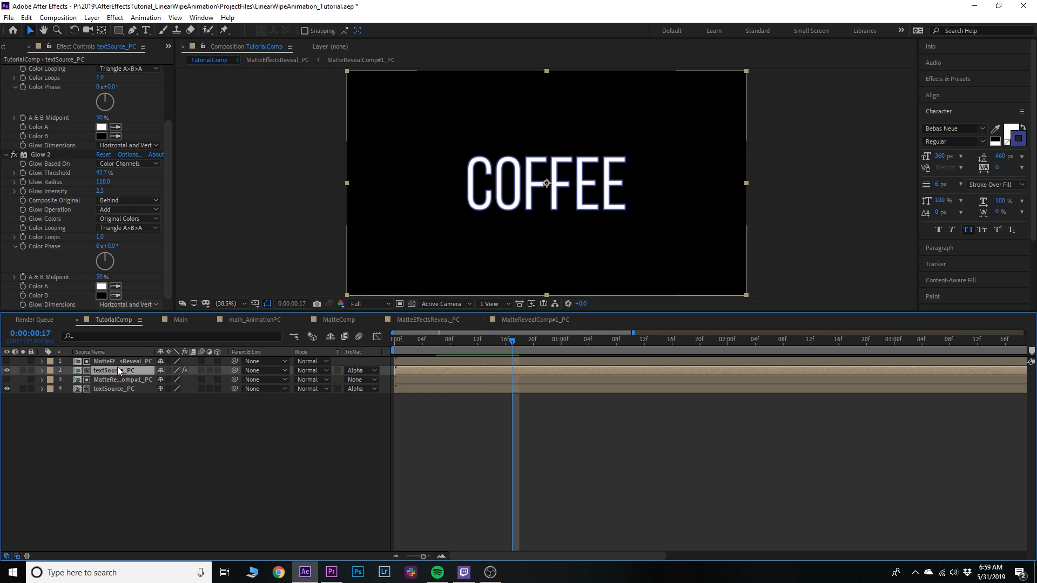
key(Home)
key(space)
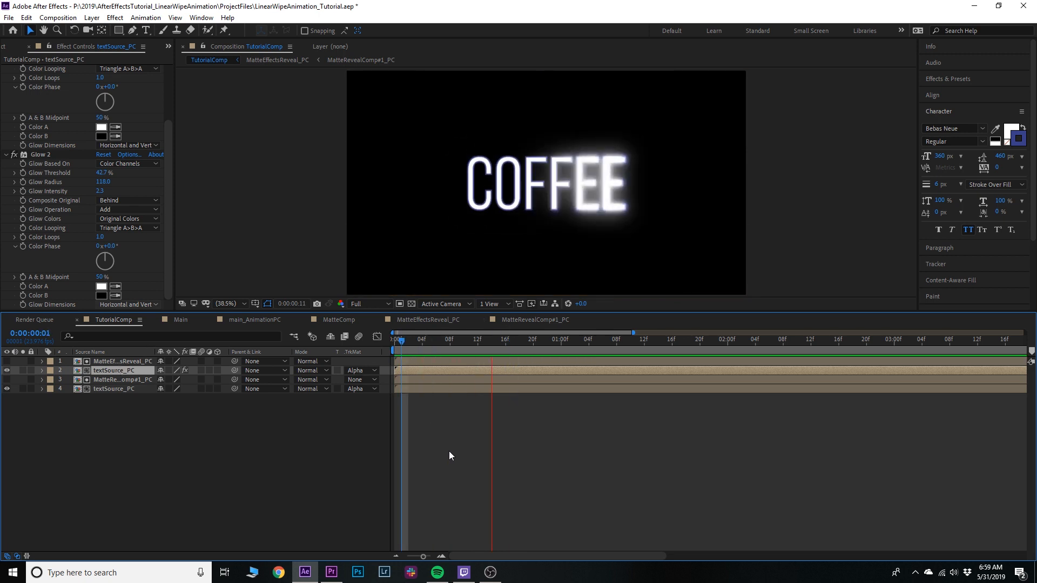
drag(435, 346, 481, 349)
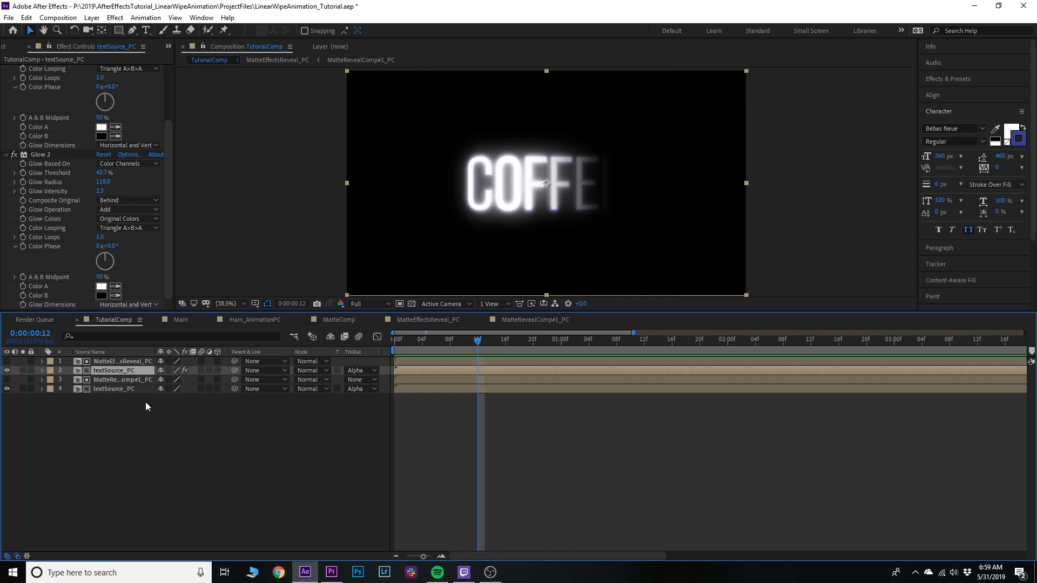
Apply Tritone to the upper textSource_PC and set its Midtones to a muted blue
key(ctrl+space)
text(tri)
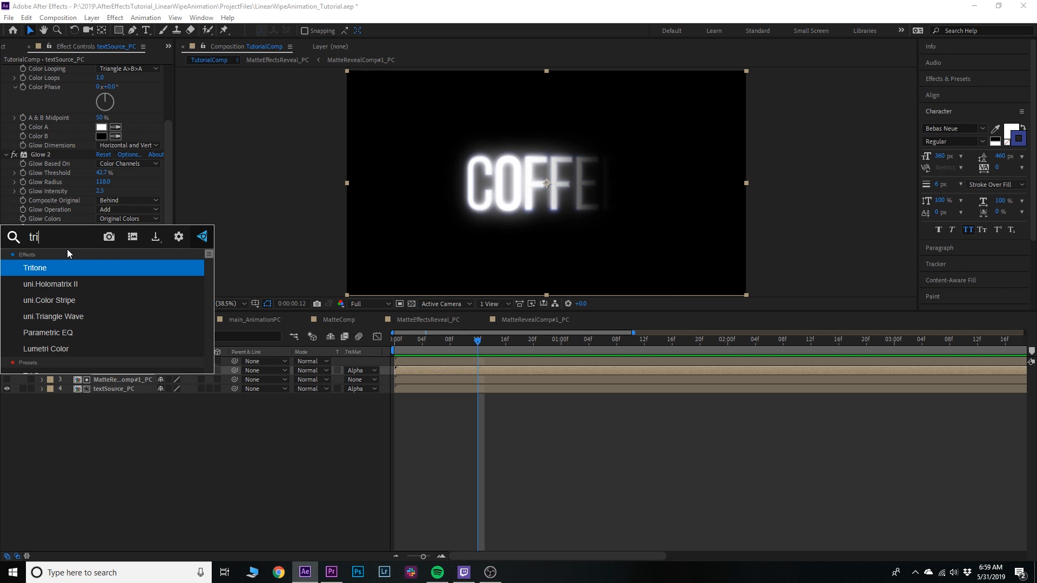
key(Return)
click(101, 286)
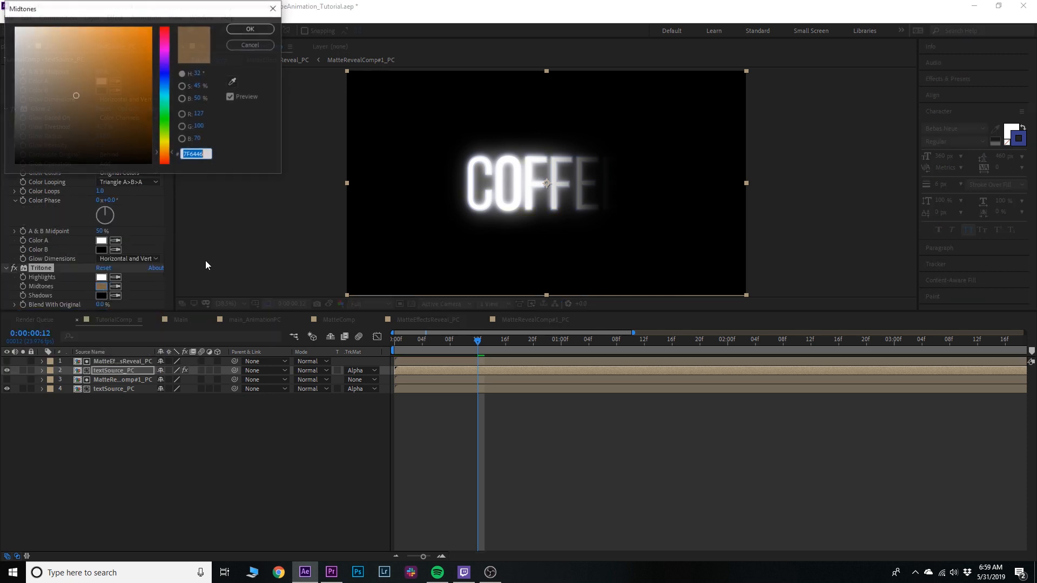
click(164, 78)
click(140, 51)
drag(139, 50, 92, 82)
click(249, 28)
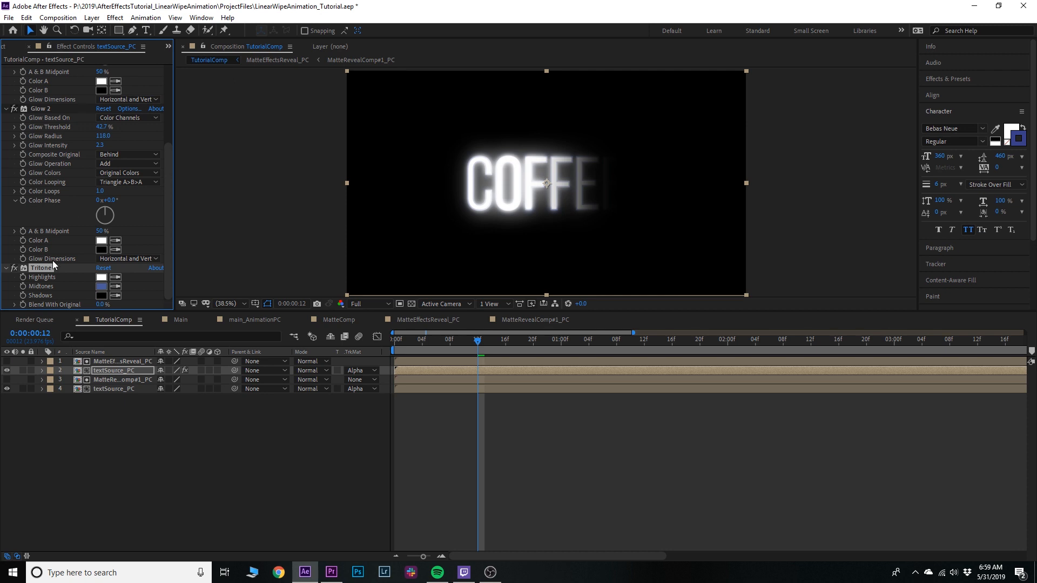
Change the Tritone Highlights colour to a pale lavender
click(101, 276)
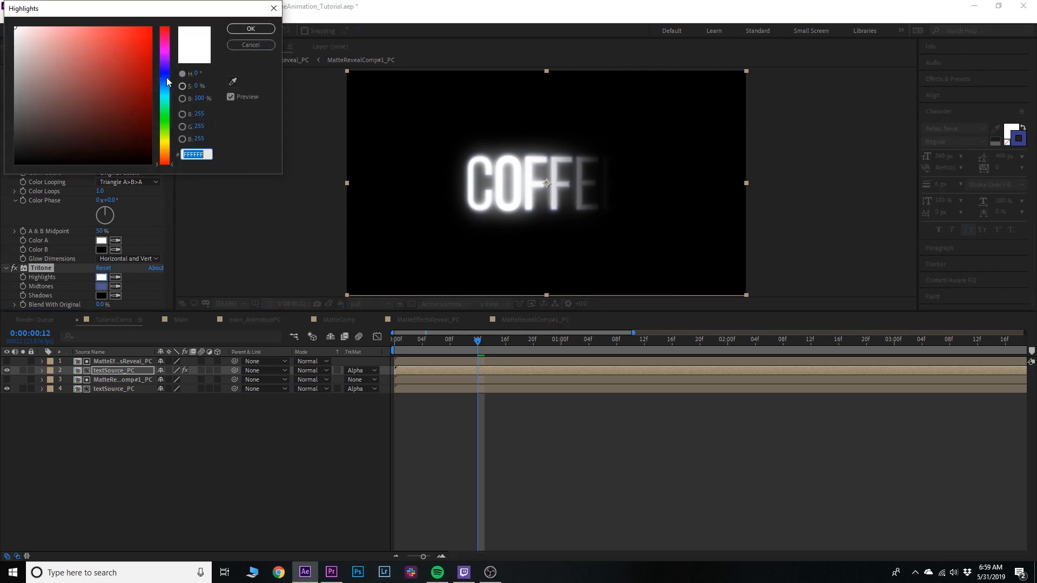
click(162, 69)
drag(83, 65, 43, 26)
click(251, 28)
Add Venetian Blinds to the upper textSource_PC with Transition Completion 25% and Direction 90°
key(ctrl+space)
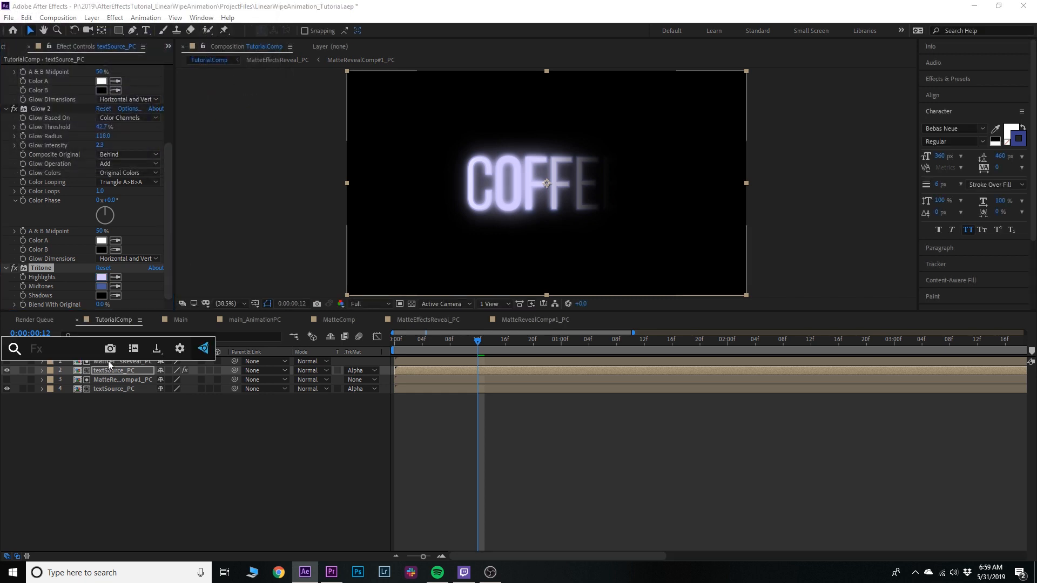
text(ven)
key(Return)
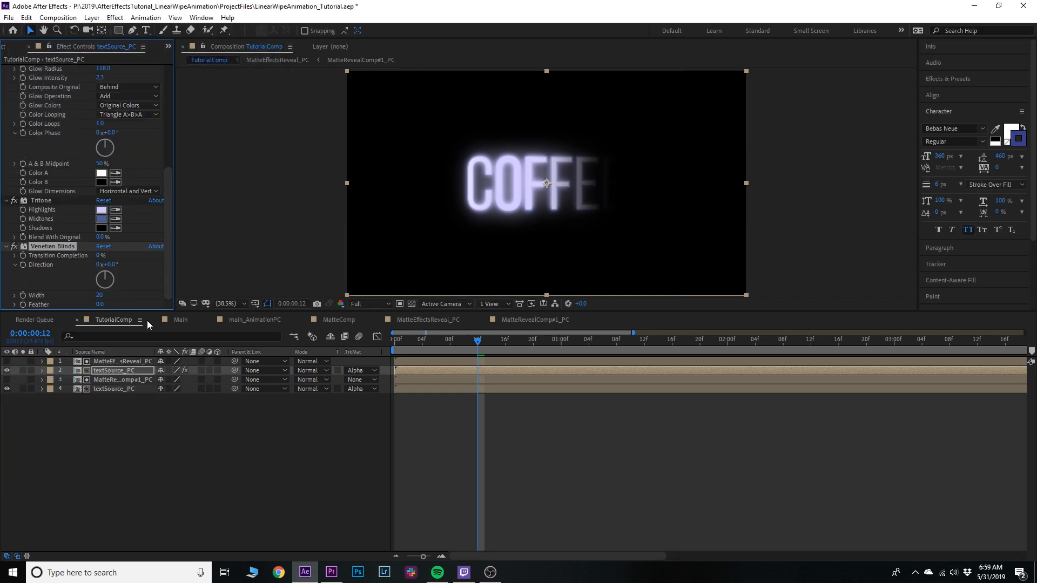
click(99, 255)
text(25)
key(Return)
click(114, 265)
key(Return)
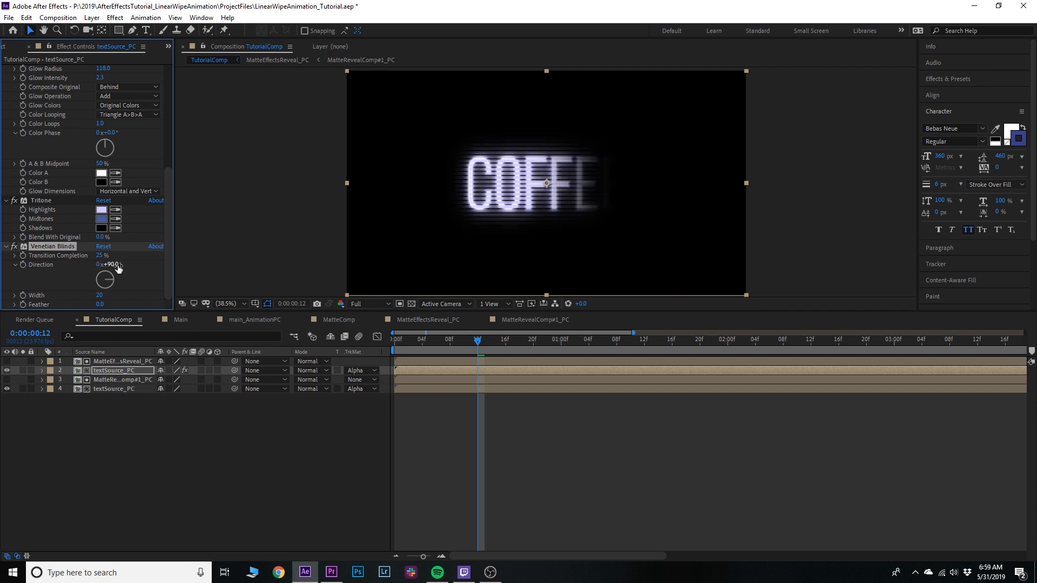
Set the Venetian Blinds Feather to 15 and Width to 24, and review the wipe from the first frame
drag(114, 304, 112, 304)
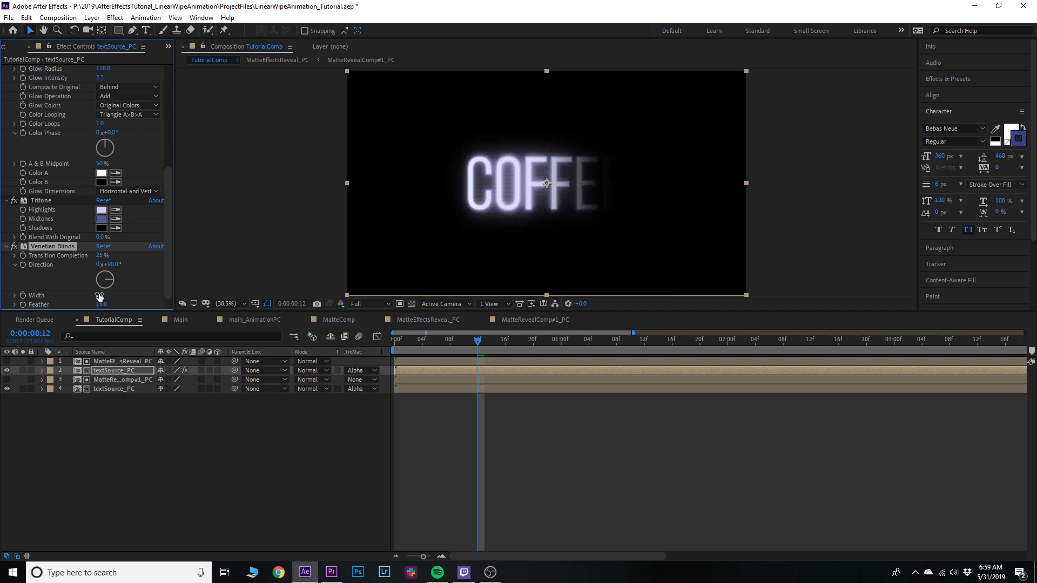
mouse_move(81, 299)
mouse_down()
mouse_move(103, 303)
mouse_move(86, 304)
mouse_up()
key(space)
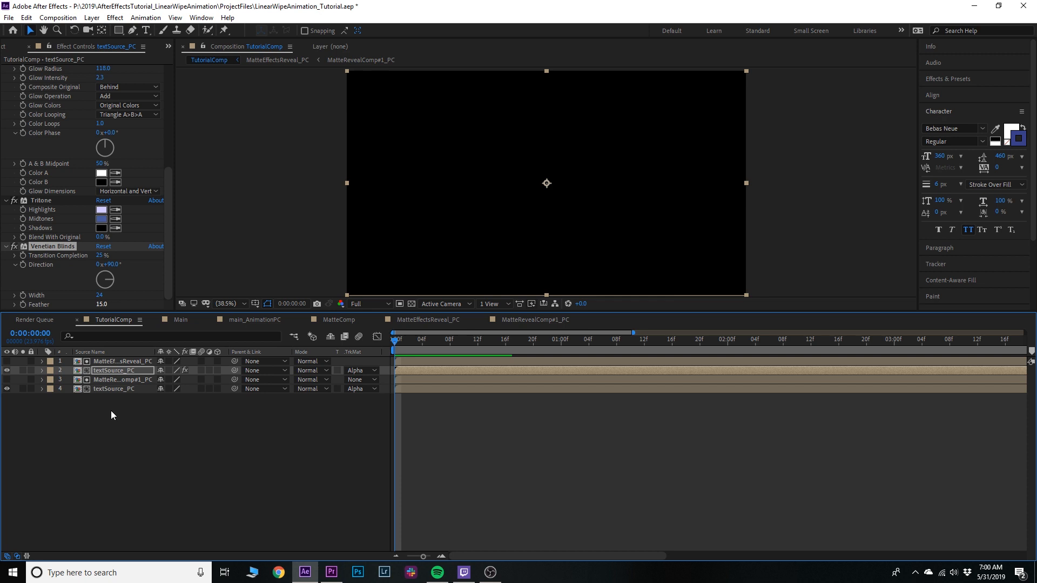
key(Page_Down)
key(Page_Down)
key(Page_Down)
key(Page_Down)
key(Page_Down)
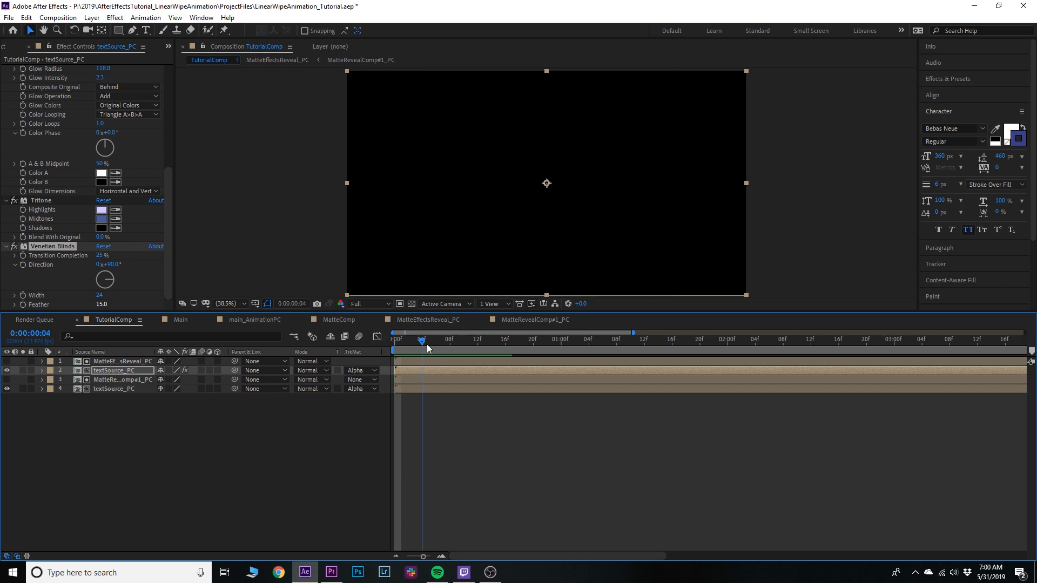
In MatteEffectsReveal_PC, shift the upper matte layer to start later for a wider strip, and check the text in TutorialComp
double_click(117, 362)
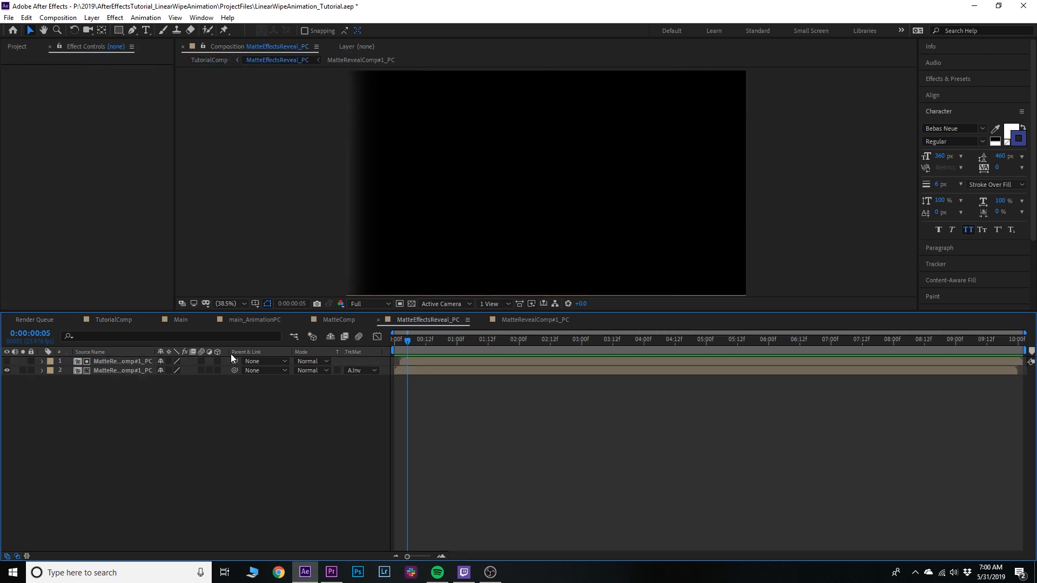
drag(404, 347, 429, 340)
click(419, 360)
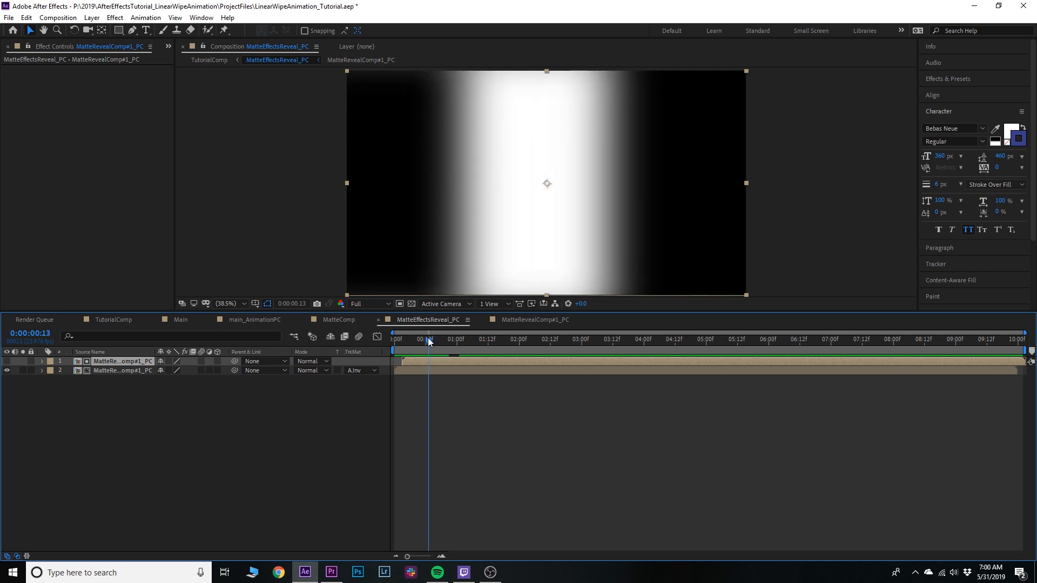
click(210, 60)
drag(400, 340, 484, 340)
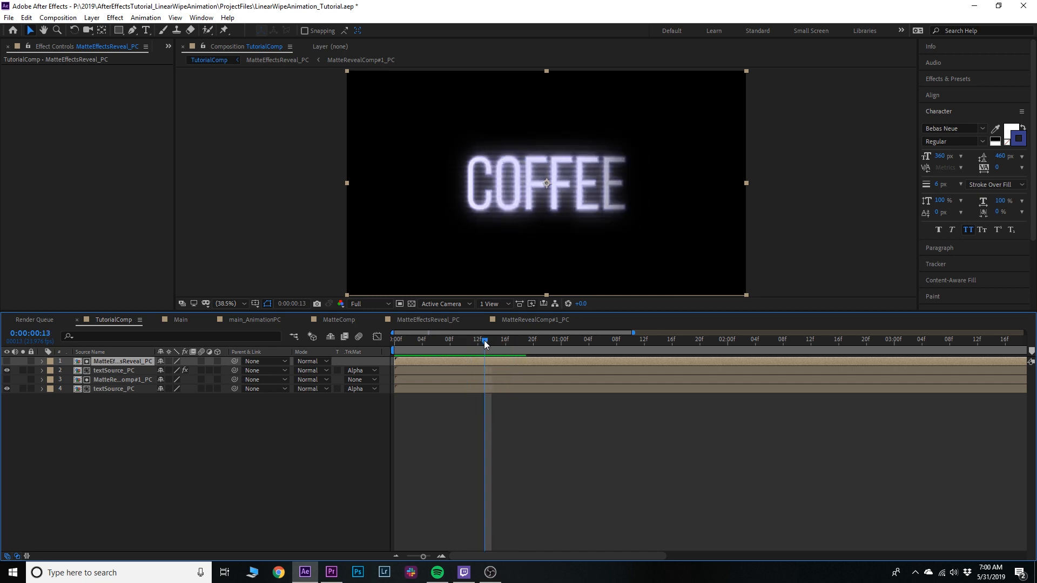
Move the upper layer in MatteEffectsReveal_PC to start at frame 1 for a narrower strip, and check the wipe in TutorialComp
double_click(125, 359)
click(401, 345)
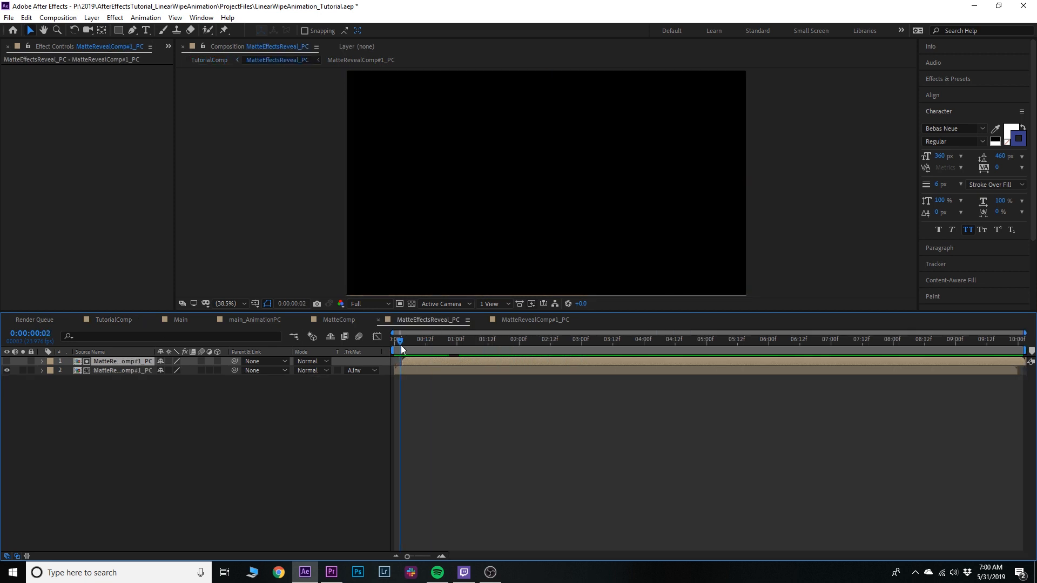
drag(397, 346, 397, 349)
click(406, 362)
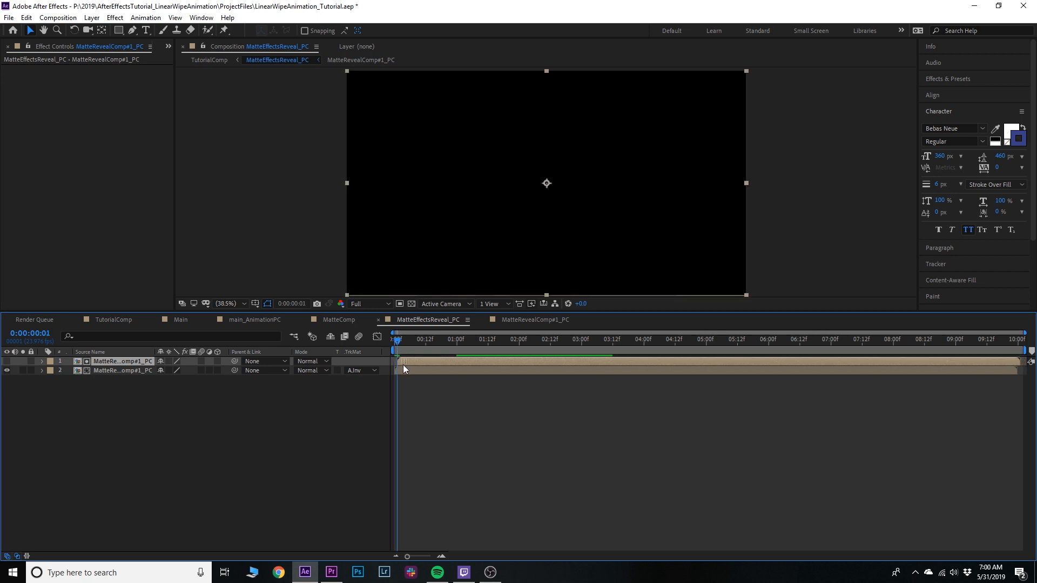
drag(397, 342, 428, 340)
click(195, 407)
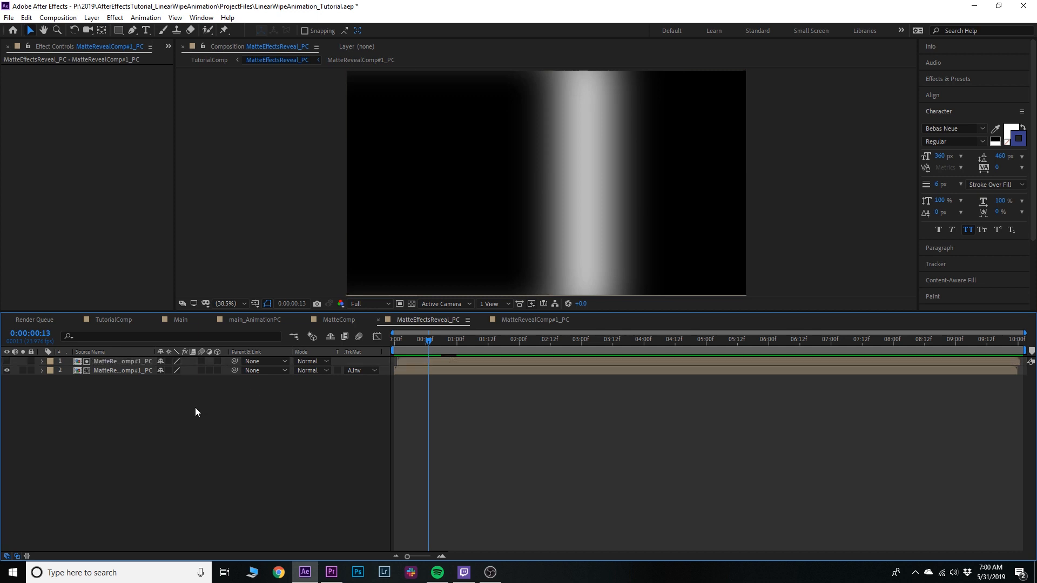
click(209, 59)
click(409, 342)
drag(410, 343, 506, 333)
Open MatteRevealComp#1_PC from TutorialComp, go to the first frame and hide Shape Layer 1
double_click(116, 378)
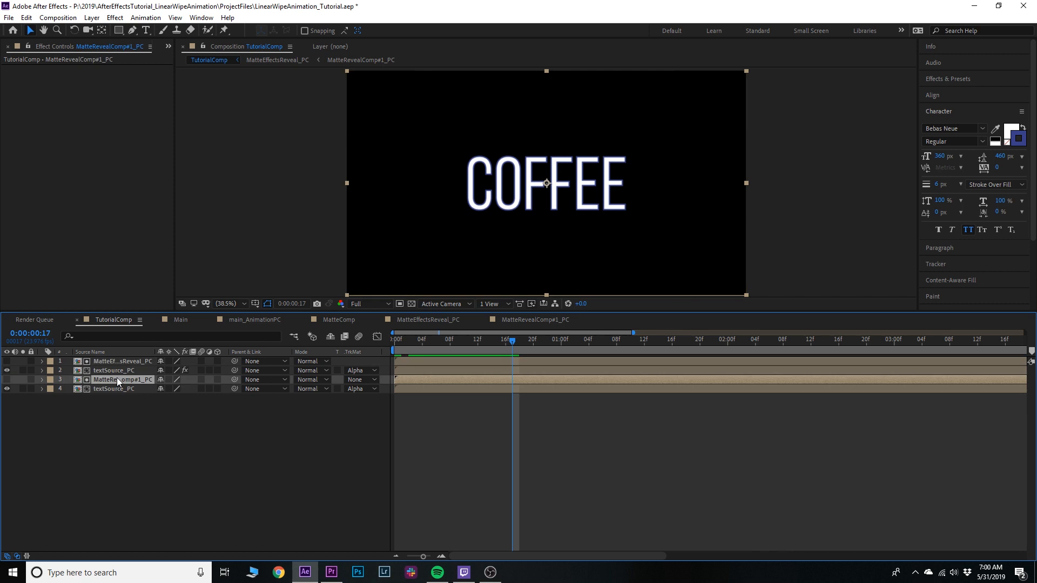
drag(456, 338, 298, 352)
click(89, 370)
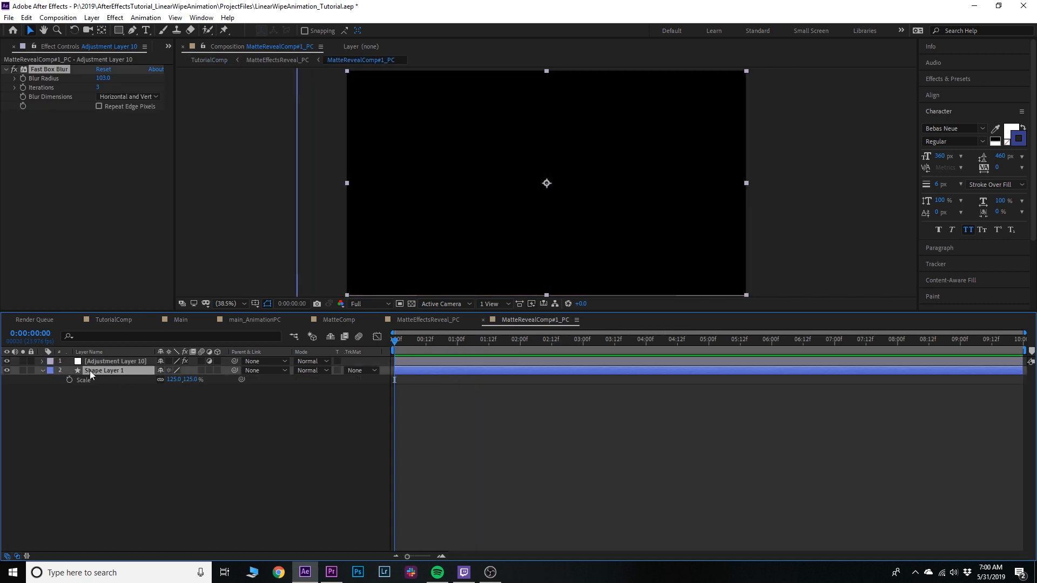
click(7, 371)
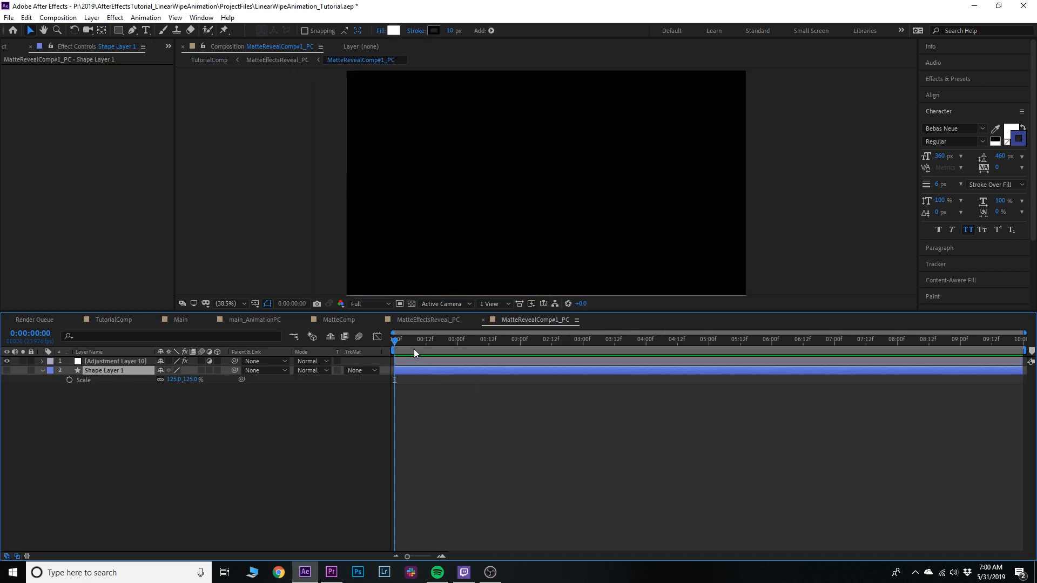
With no layer selected, create a white ellipse shape layer that fills the composition
click(303, 397)
click(120, 29)
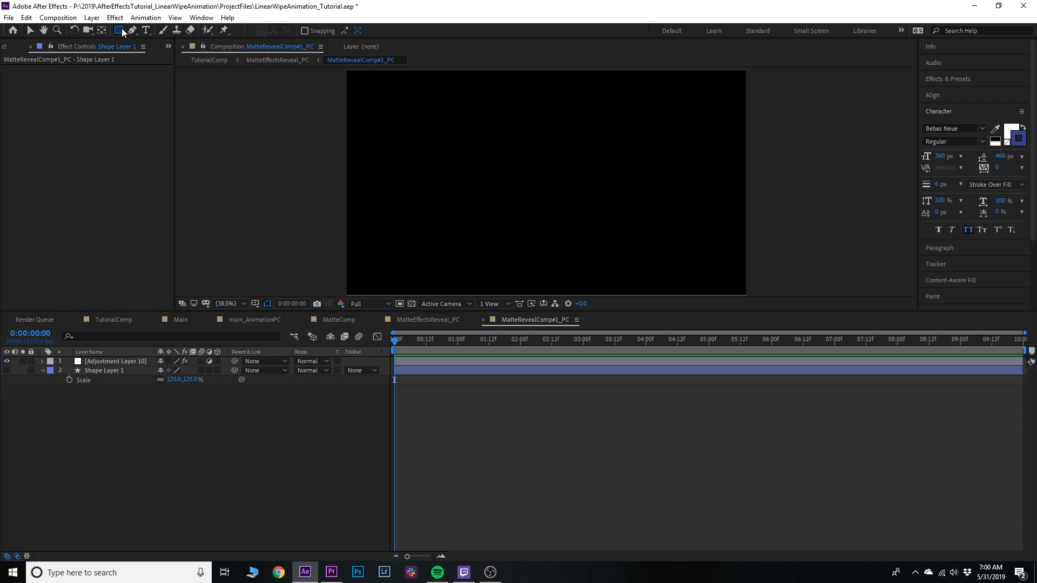
key(ctrl+a)
key(ctrl+shift+a)
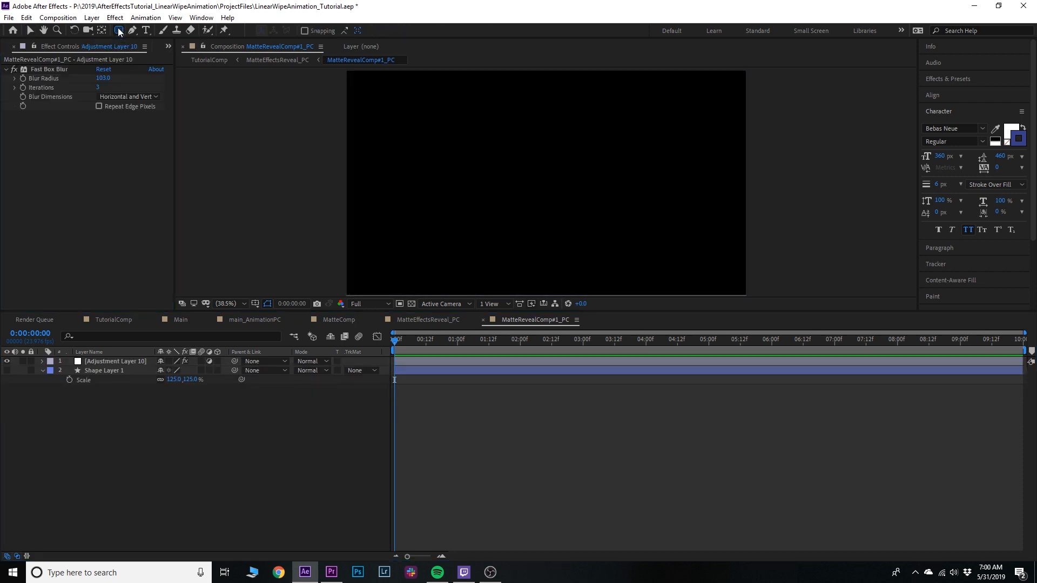
key(q)
key(q)
double_click(119, 29)
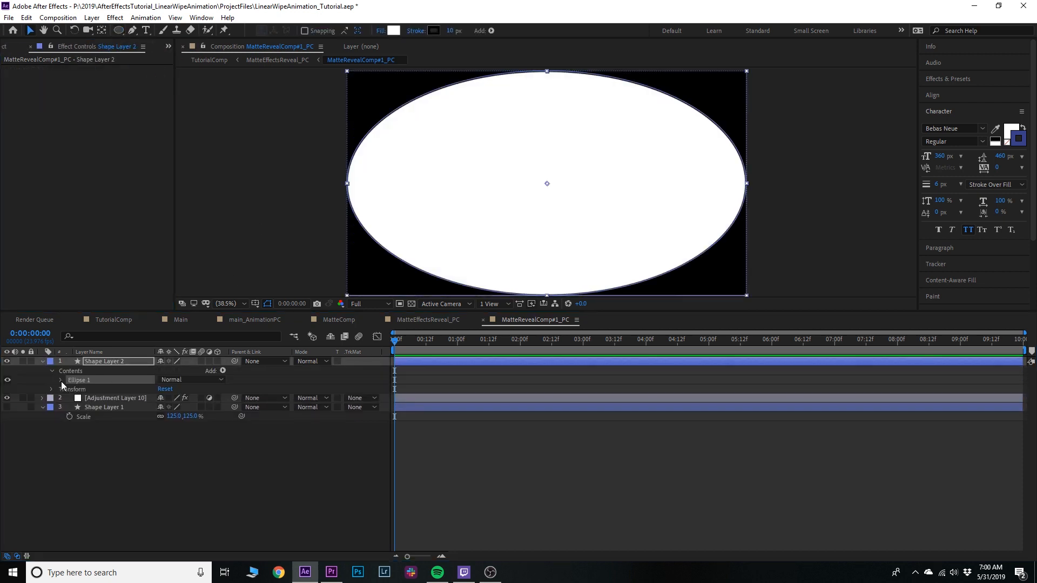
Set the Ellipse Path size of Shape Layer 2 to 3000 by 3000
click(60, 380)
click(69, 389)
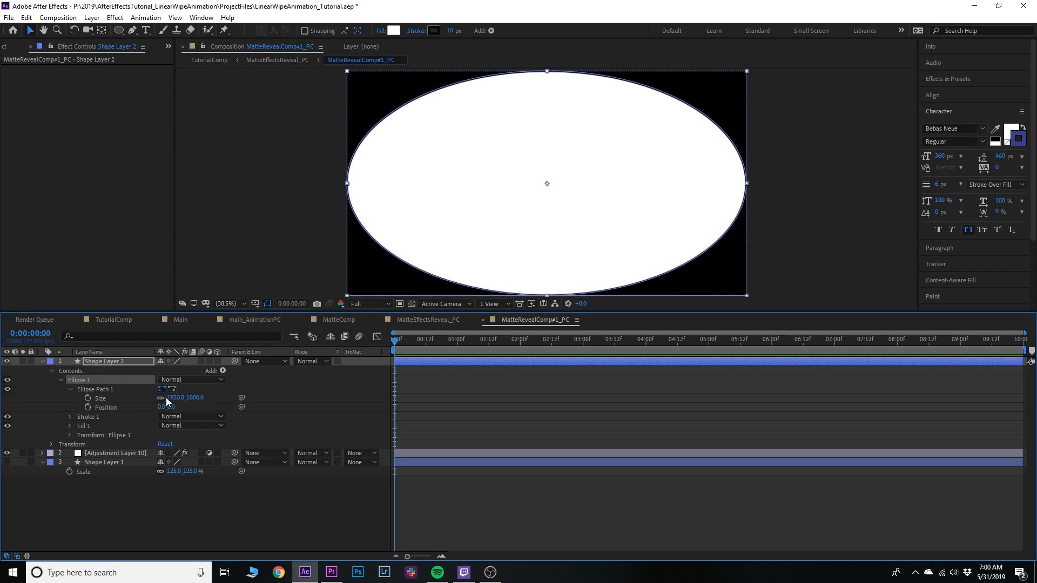
click(178, 398)
text(3000)
key(Tab)
text(300)
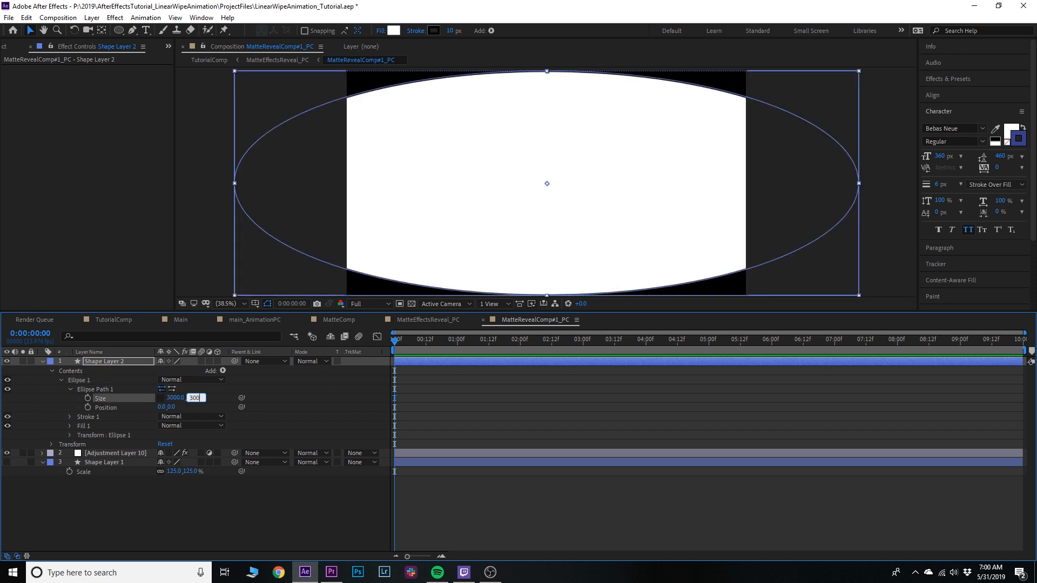
key(Return)
click(195, 398)
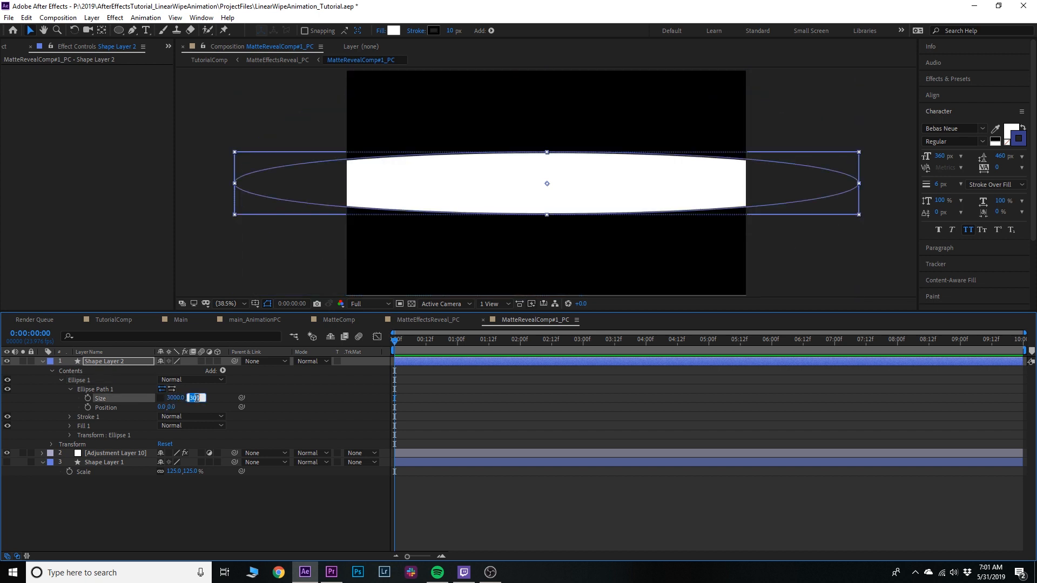
text(3000)
key(Return)
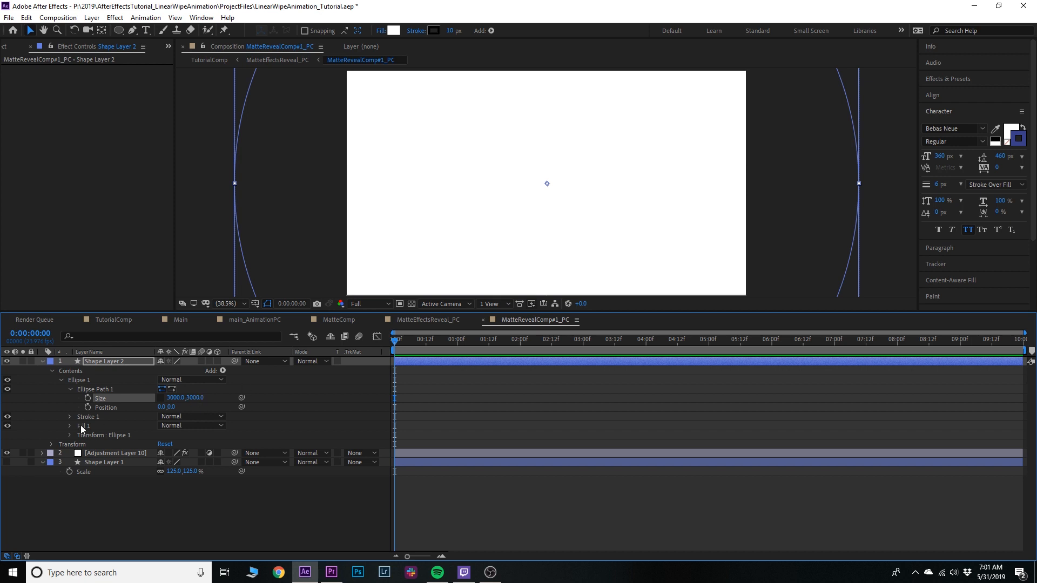
Start Scale keyframing on Shape Layer 2 with a value of 0% at the first frame
key(s)
click(69, 370)
key(shift+Page_Down)
click(174, 370)
text(0)
key(Return)
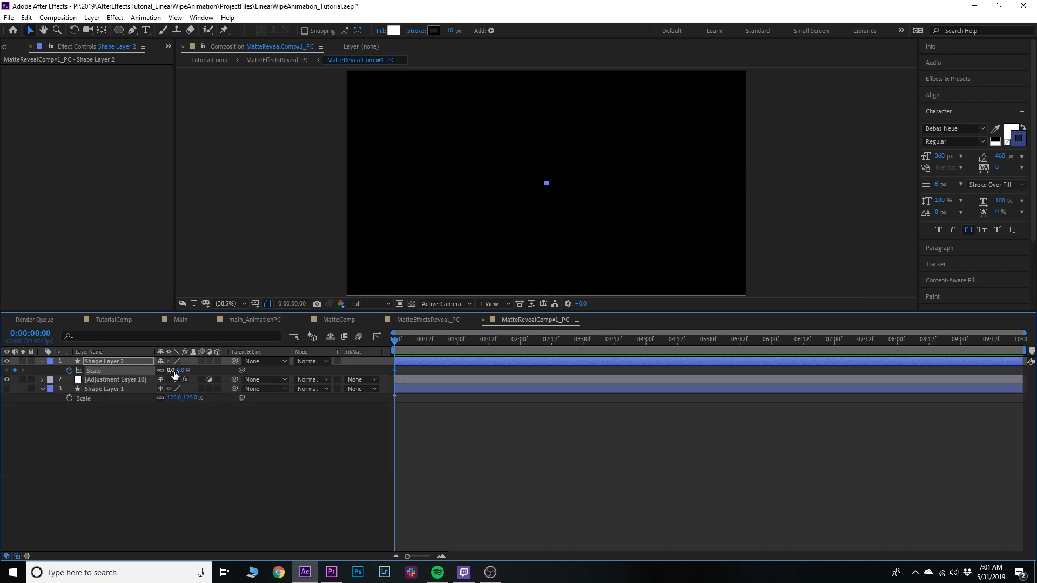
Add a 100% Scale keyframe to Shape Layer 2 at 0:00:01:00
key(shift+Page_Down)
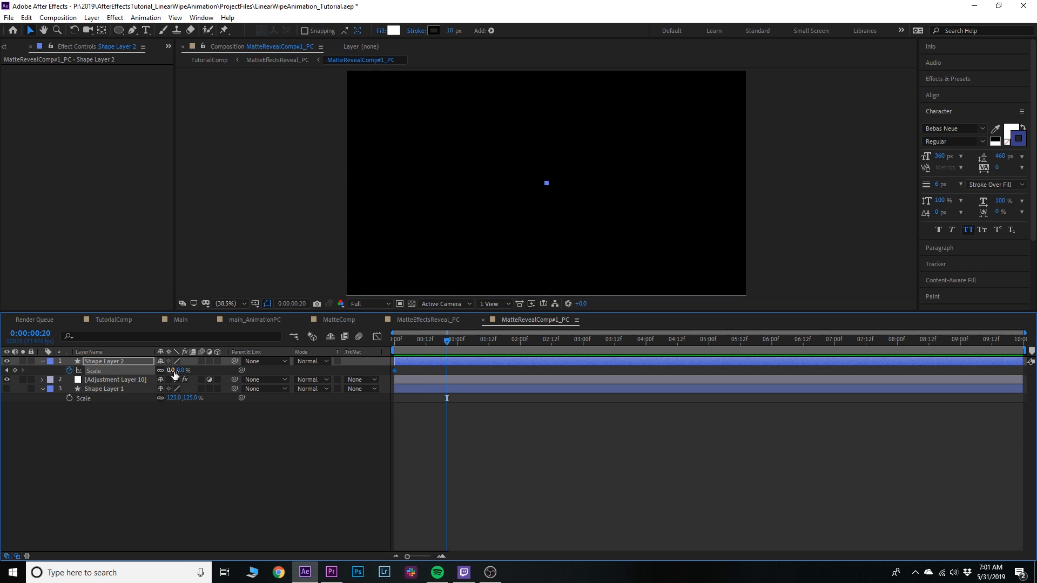
key(shift+Page_Down)
key(shift+Page_Down)
key(Page_Up)
key(Page_Up)
key(Page_Up)
click(457, 343)
click(172, 370)
text(100)
key(Return)
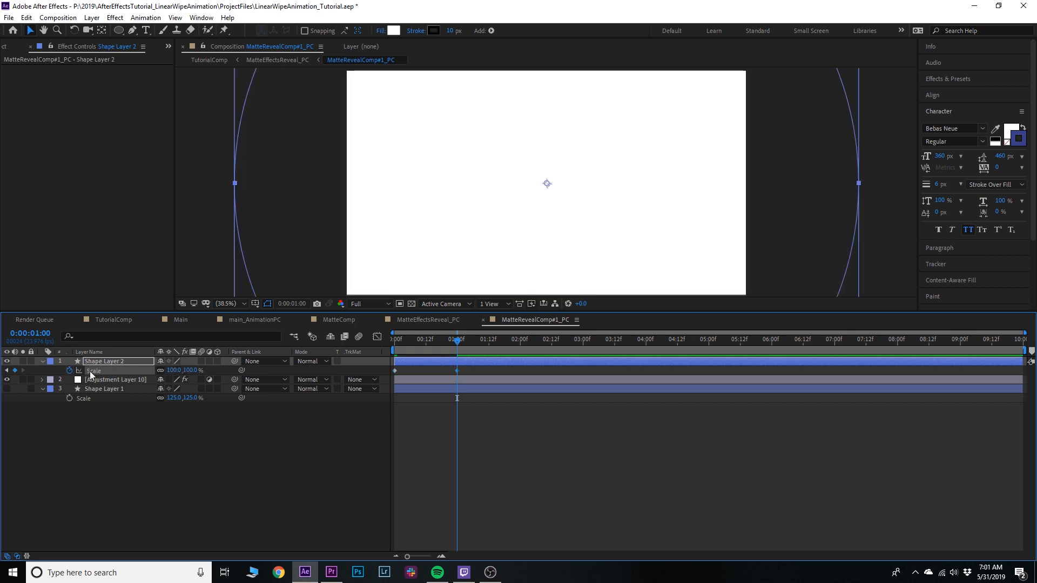
Strengthen the easing of Shape Layer 2's Scale animation at both keyframes in the Graph Editor and preview it
click(380, 339)
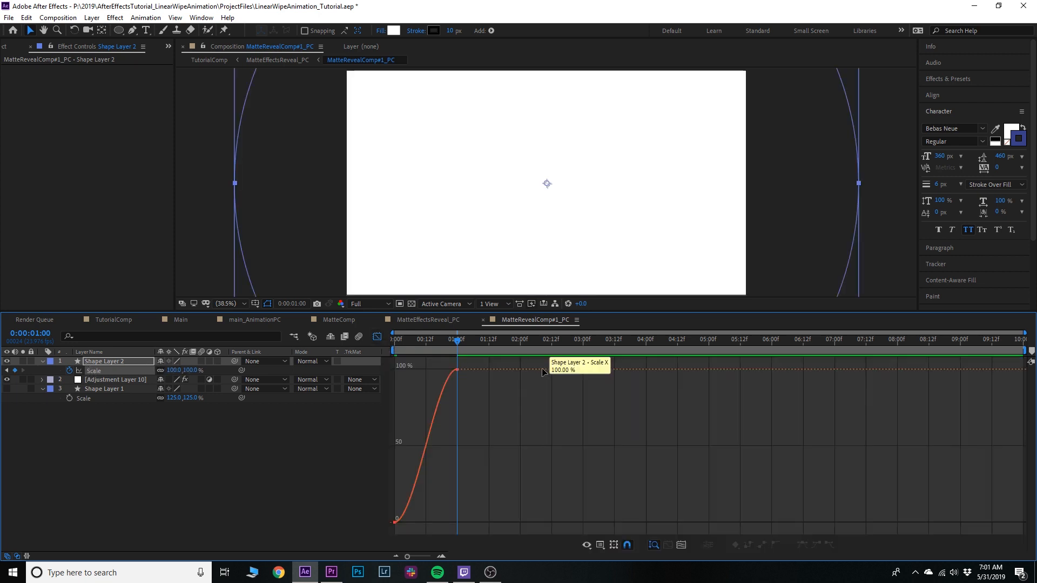
drag(432, 368, 414, 369)
click(420, 533)
click(393, 522)
drag(415, 522, 433, 523)
key(Home)
key(space)
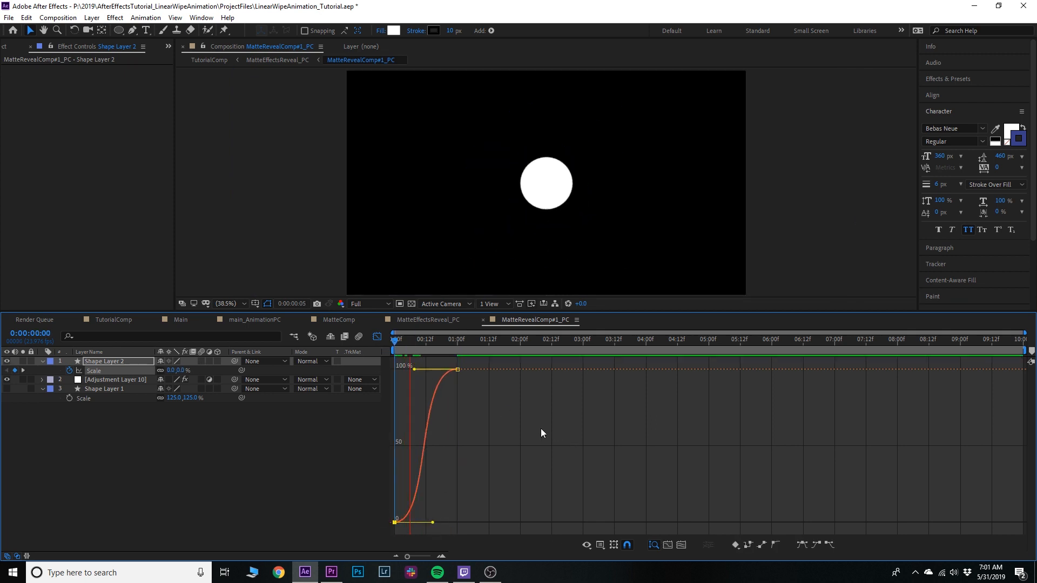
Place Shape Layer 2 directly beneath Adjustment Layer 10 so the blur affects it
drag(104, 362, 106, 386)
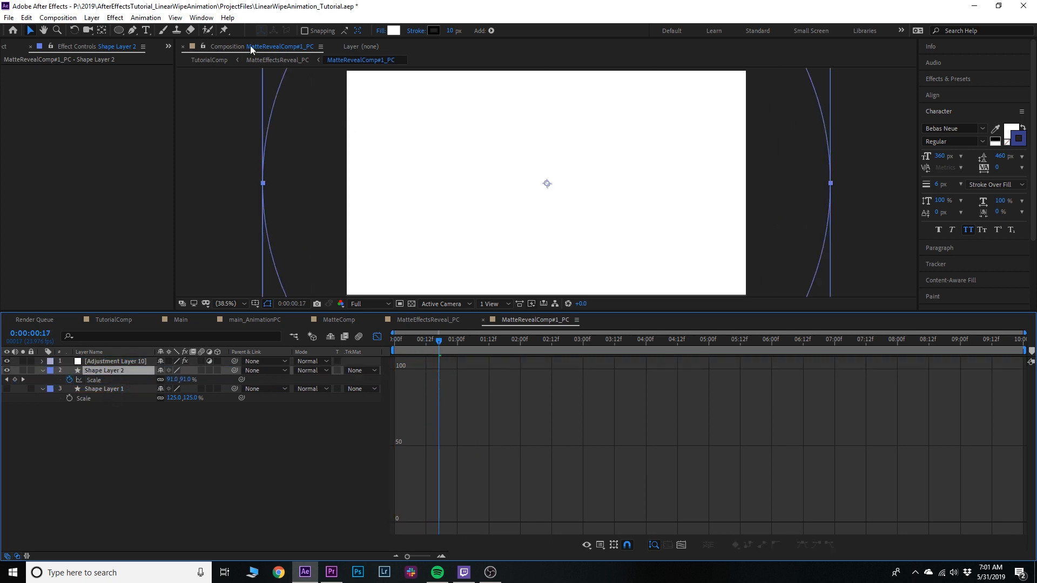
drag(447, 348, 394, 340)
Check the circular reveal in MatteEffectsReveal_PC and preview it on the text in TutorialComp
click(209, 59)
double_click(118, 362)
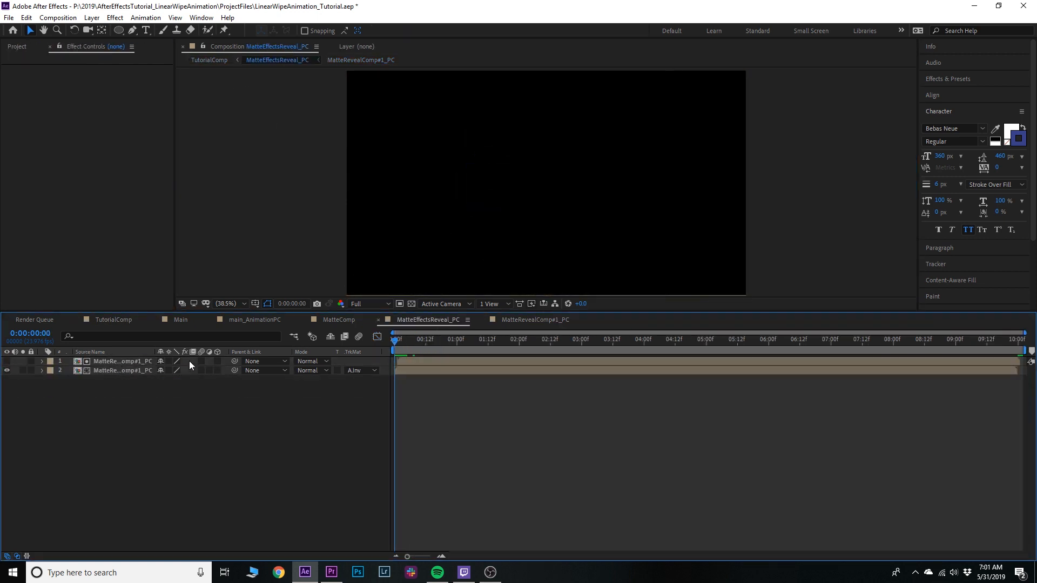
scroll(406, 351, up, 5)
drag(400, 342, 597, 341)
click(209, 60)
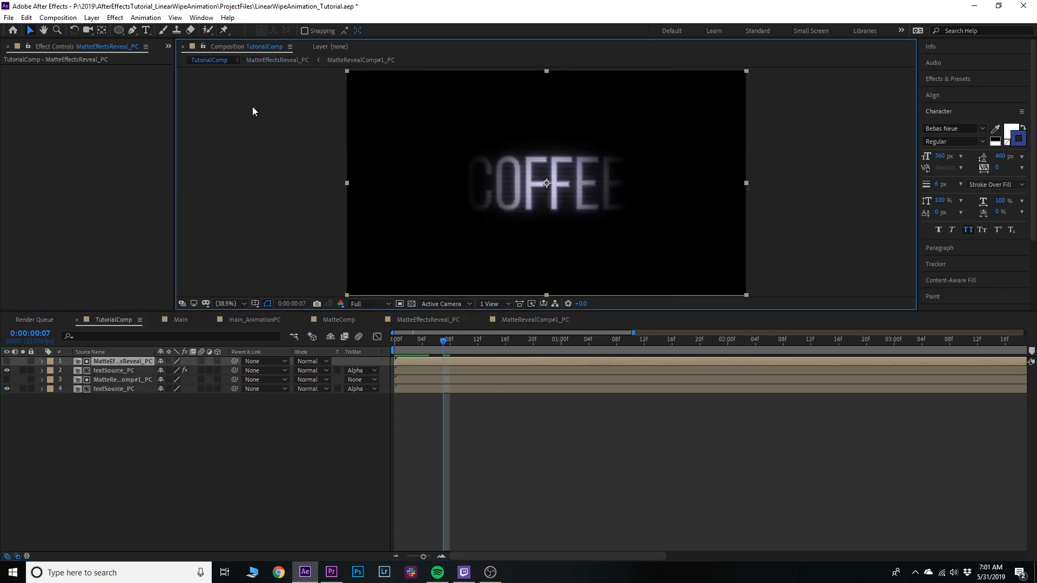
key(space)
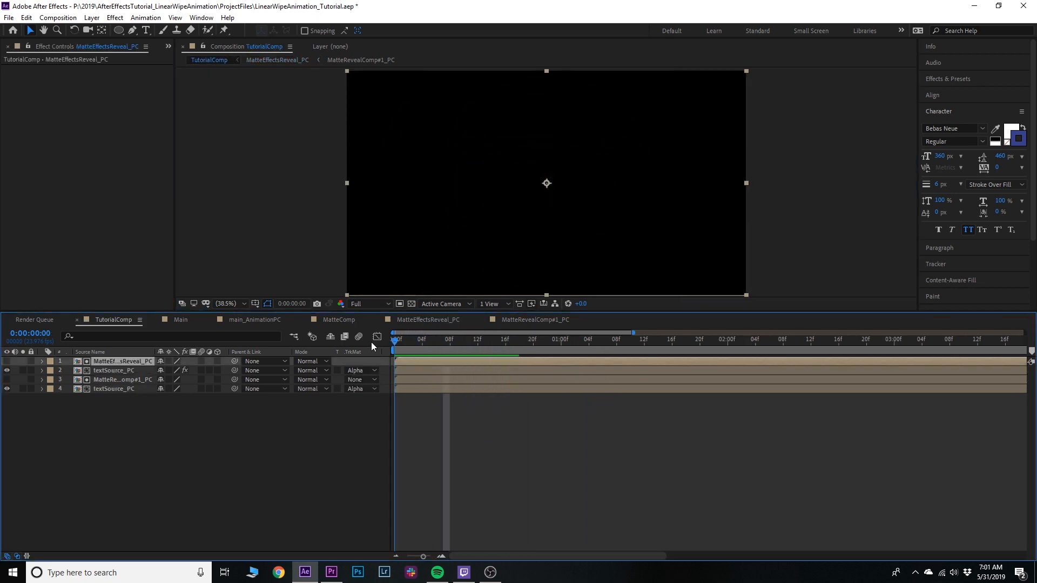
In textSource_PC, set the COFFEE text's font size to 577 px, recentre it vertically, and preview it in TutorialComp
click(102, 387)
double_click(104, 389)
drag(931, 158, 969, 154)
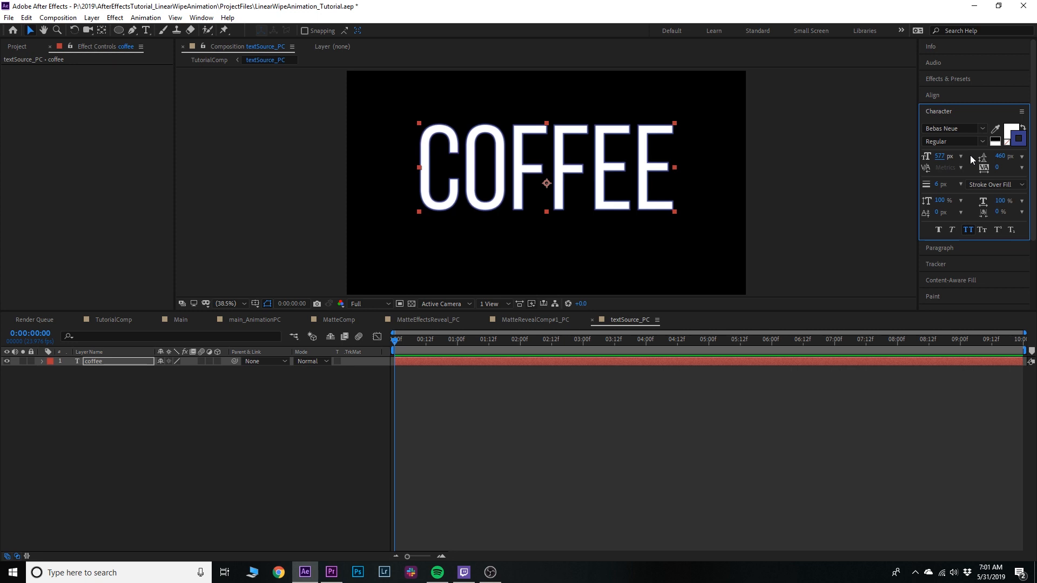
click(209, 60)
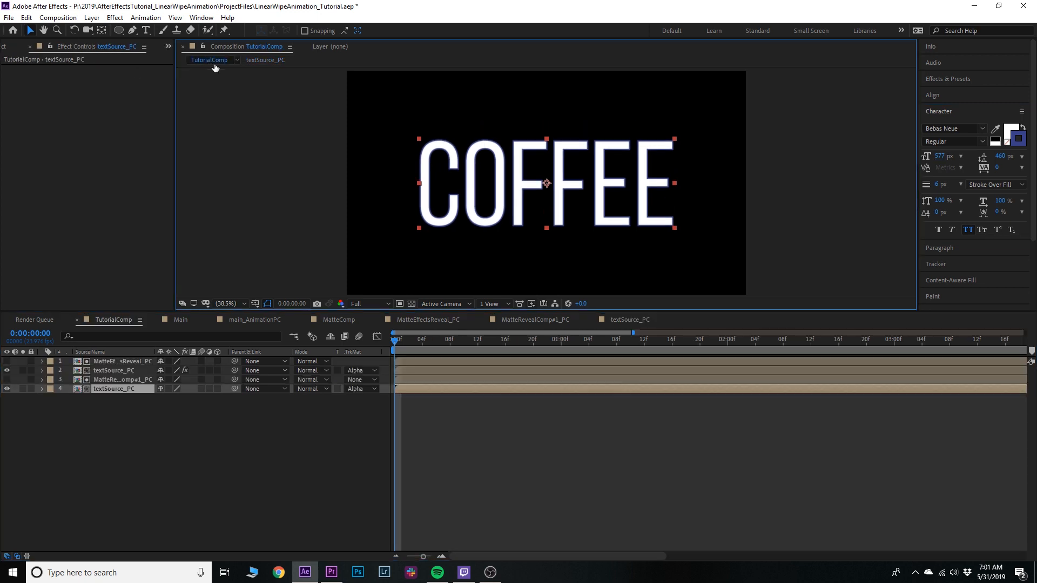
key(space)
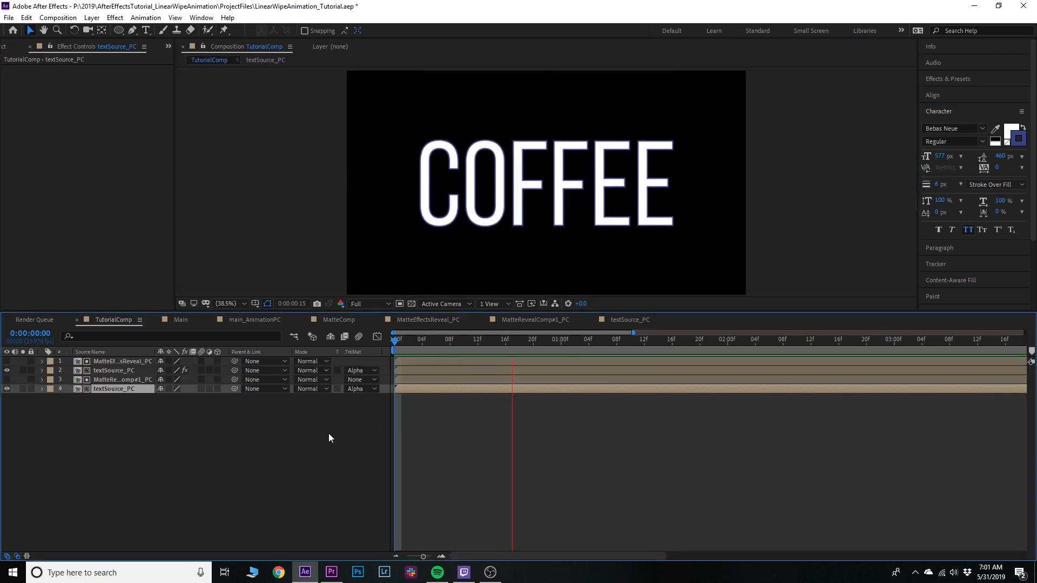
key(space)
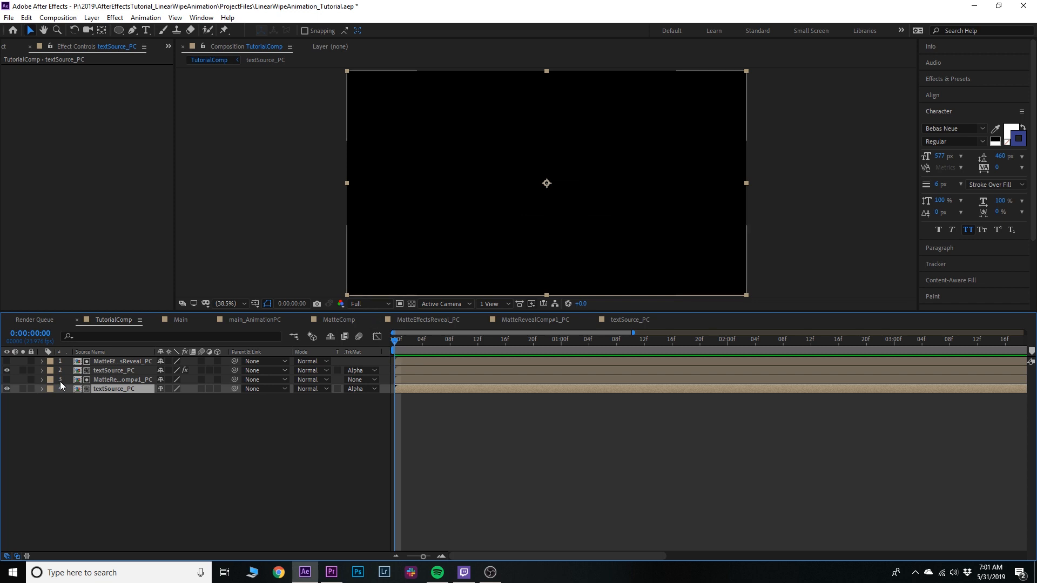
Solo the upper textSource_PC layer in TutorialComp and examine its glow pass around frame 9
click(23, 370)
drag(395, 341, 461, 360)
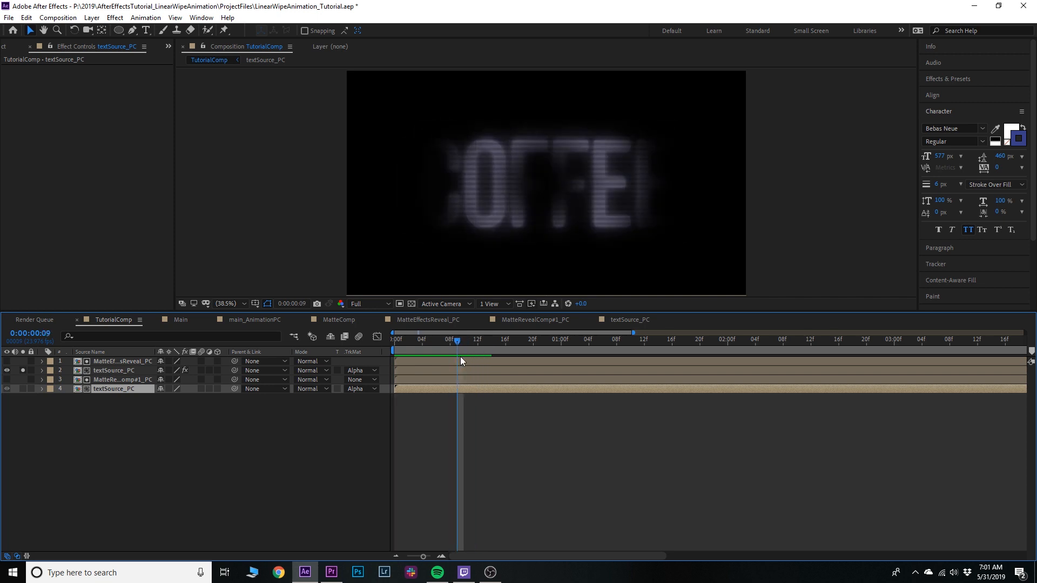
In MatteRevealComp#1_PC, add Turbulent Displace to Adjustment Layer 10 with Amount 146 and Size 37
double_click(118, 378)
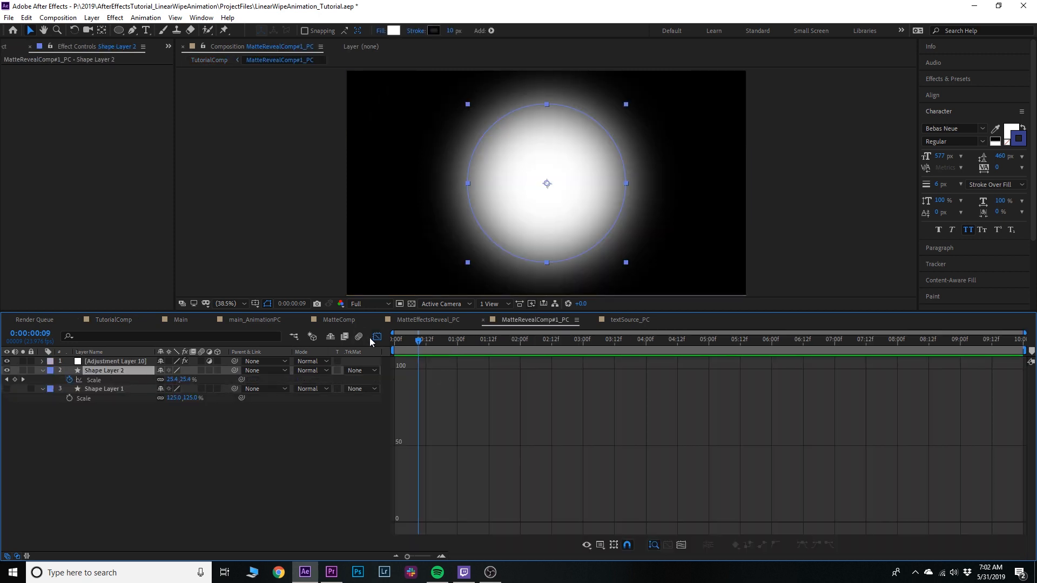
click(374, 337)
click(99, 362)
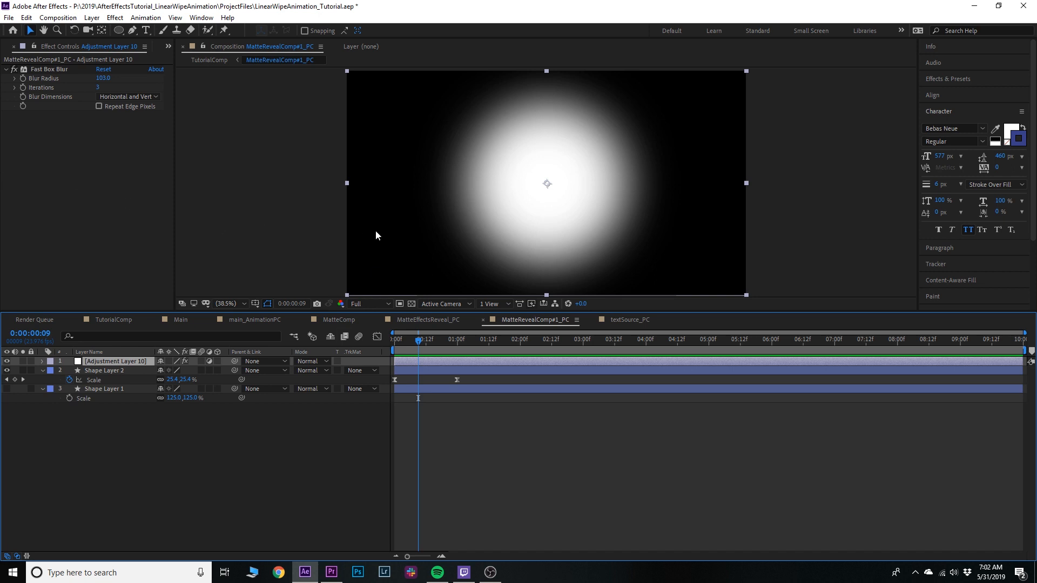
key(ctrl+space)
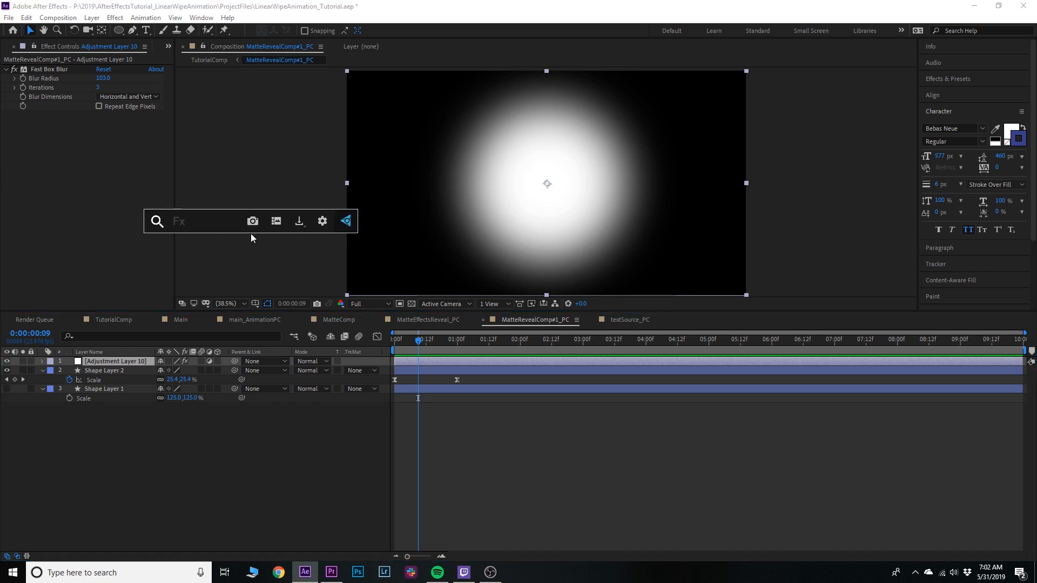
text(tur)
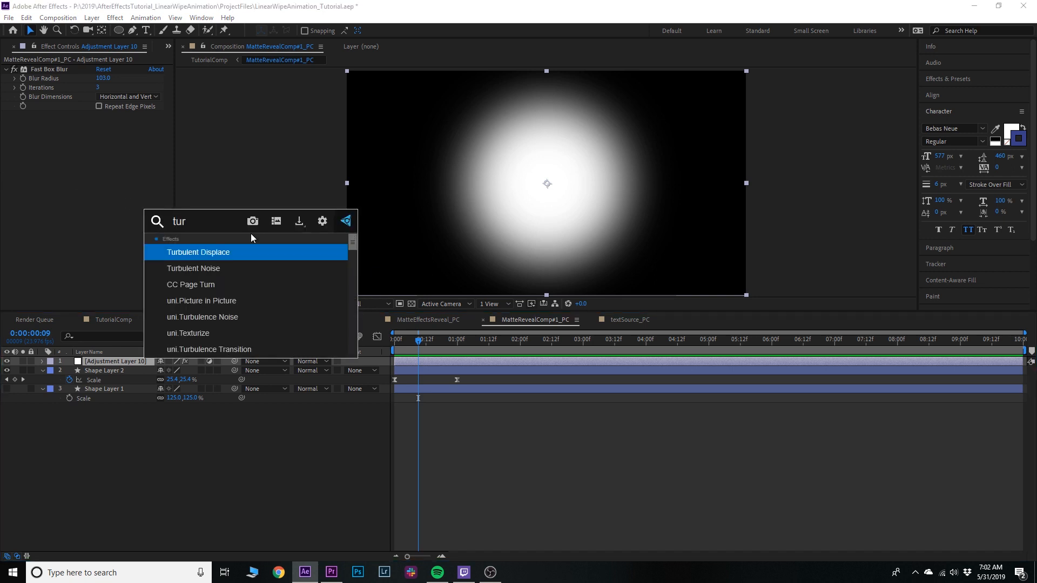
key(Return)
drag(117, 144, 156, 134)
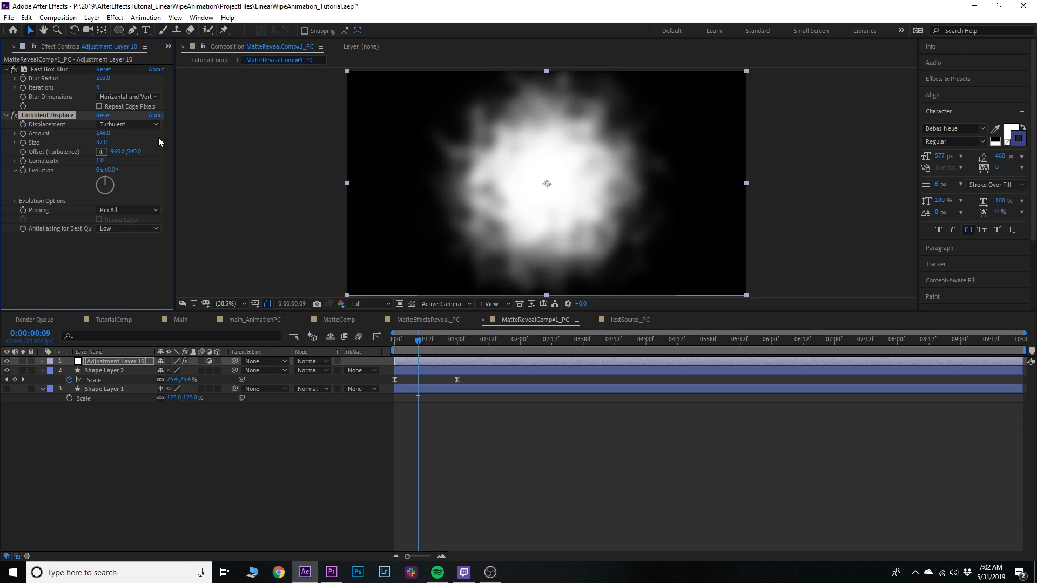
drag(421, 354, 421, 349)
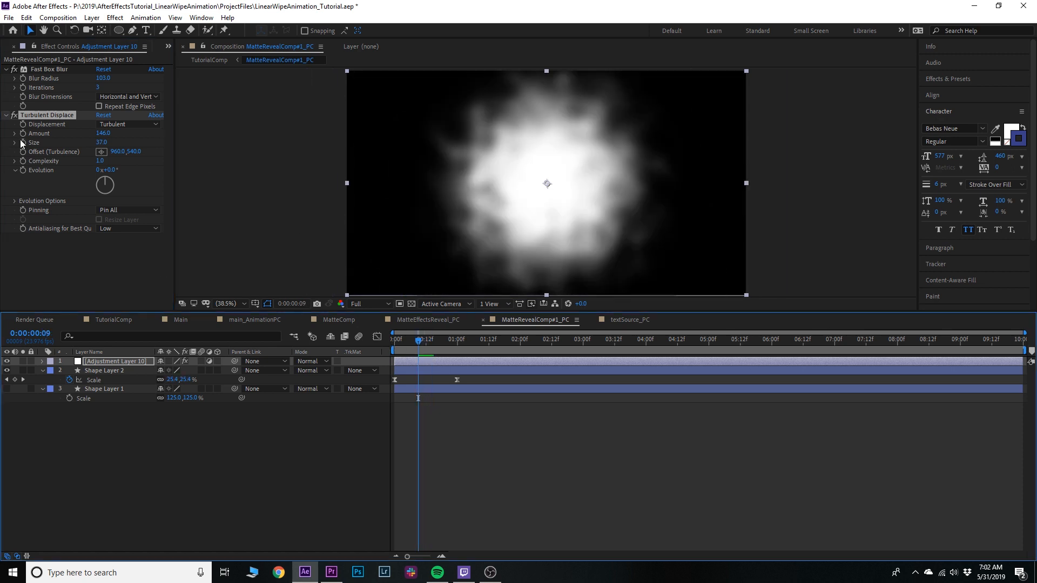
Duplicate Turbulent Displace on Adjustment Layer 10, set the copy to Amount 194 and Size 83, and check the matte over time
click(36, 113)
key(ctrl+d)
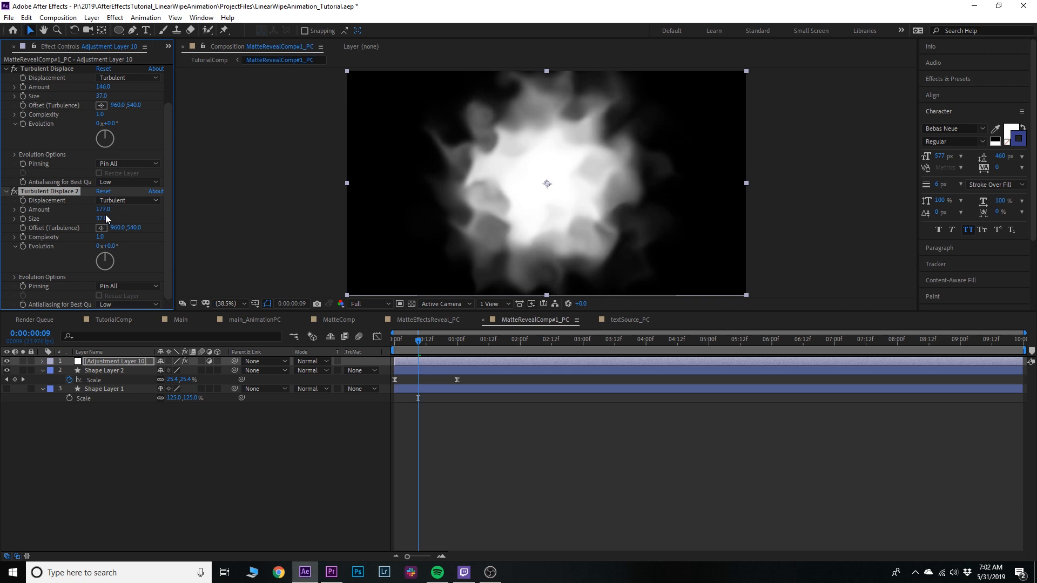
drag(104, 220, 131, 225)
drag(419, 341, 470, 343)
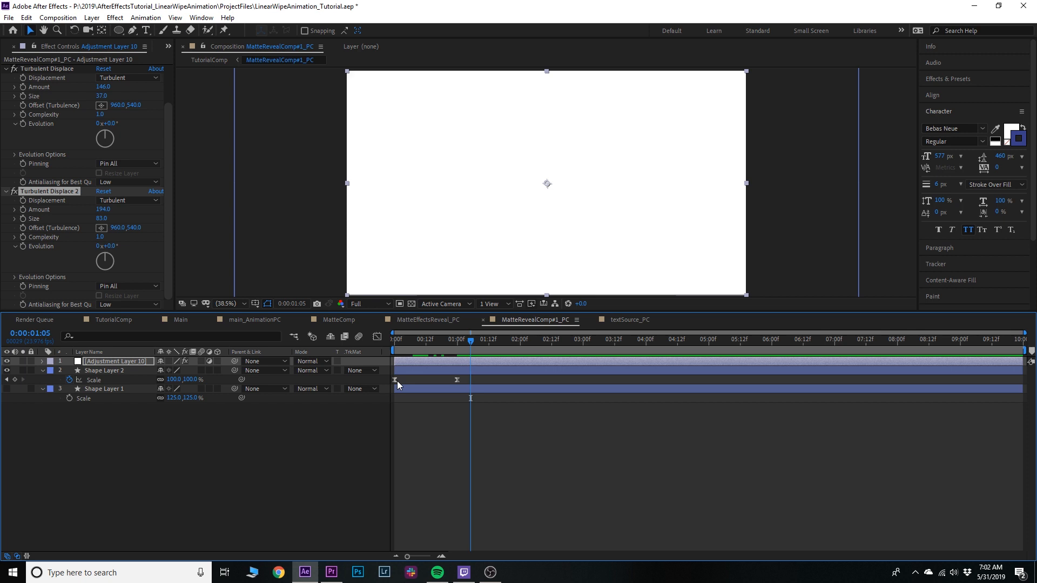
drag(432, 340, 412, 313)
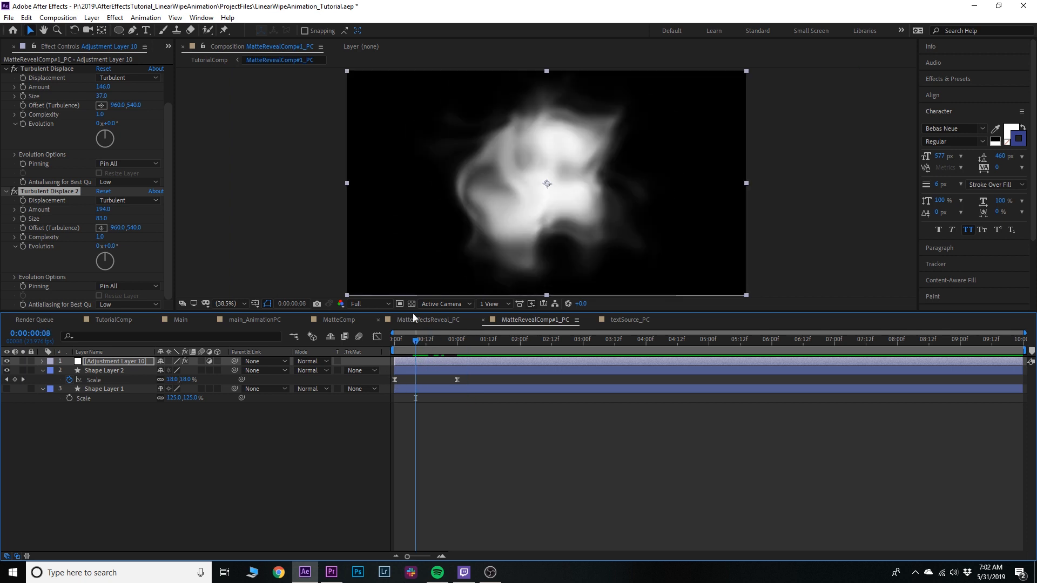
Check the distorted matte's alpha against the transparency grid, restore the black background, and inspect frame 7
click(410, 304)
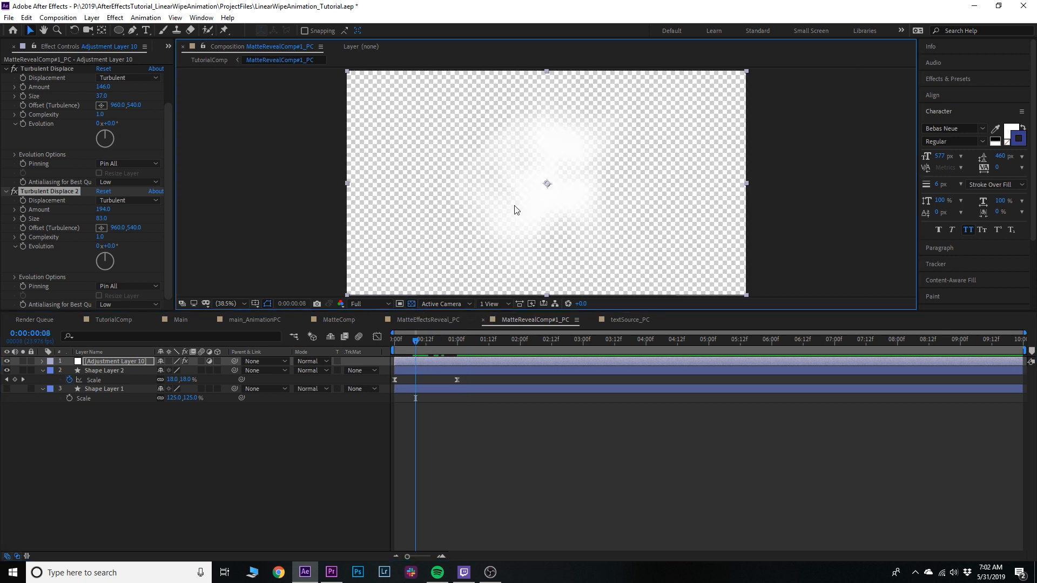
click(411, 303)
mouse_move(418, 342)
mouse_down()
mouse_move(443, 333)
mouse_move(414, 331)
mouse_up()
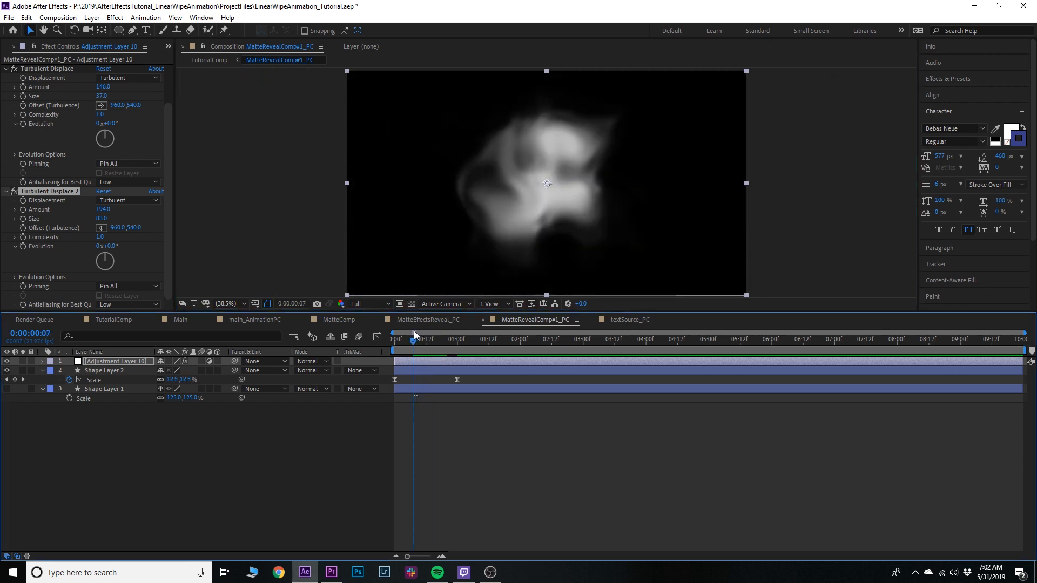
Examine the soloed glow pass in TutorialComp, unsolo the upper textSource_PC layer, and preview the full turbulent reveal
click(202, 61)
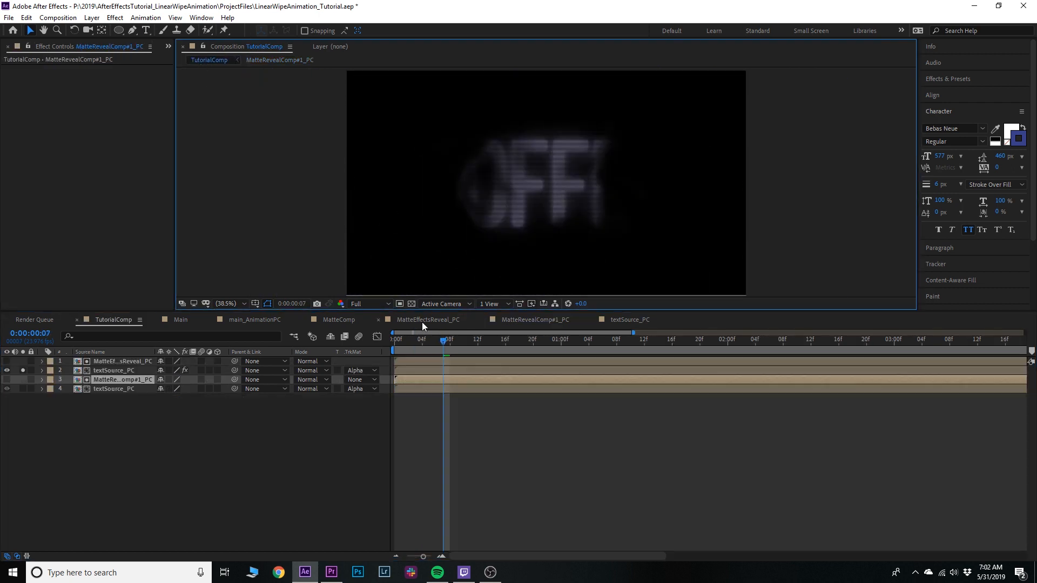
drag(446, 348, 471, 341)
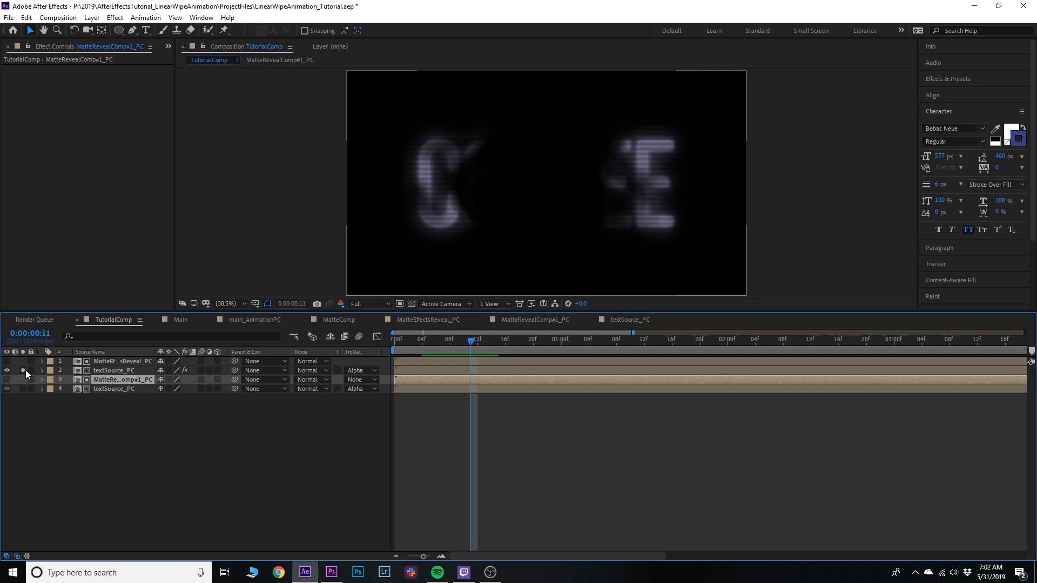
click(23, 370)
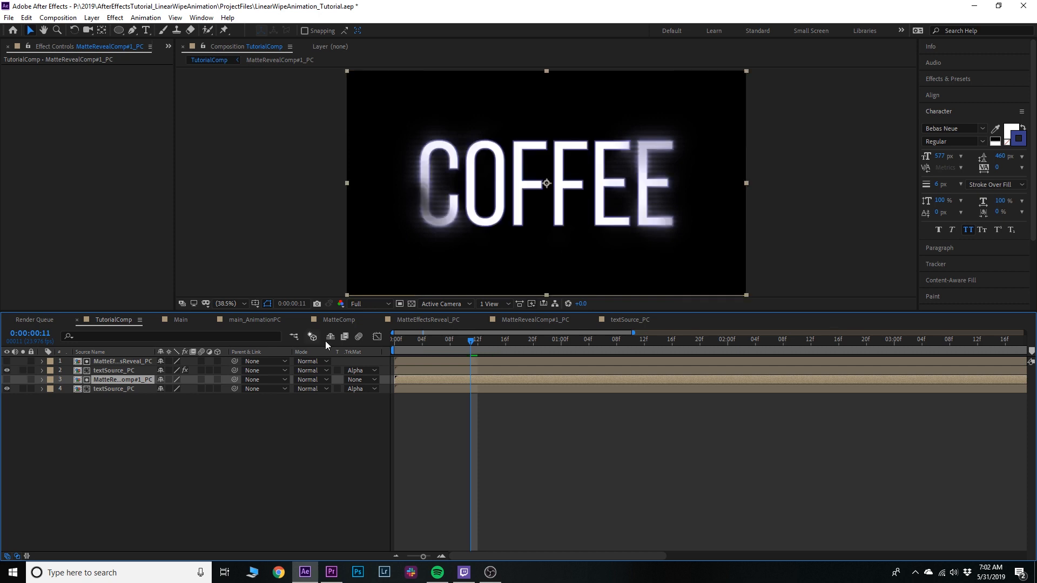
key(space)
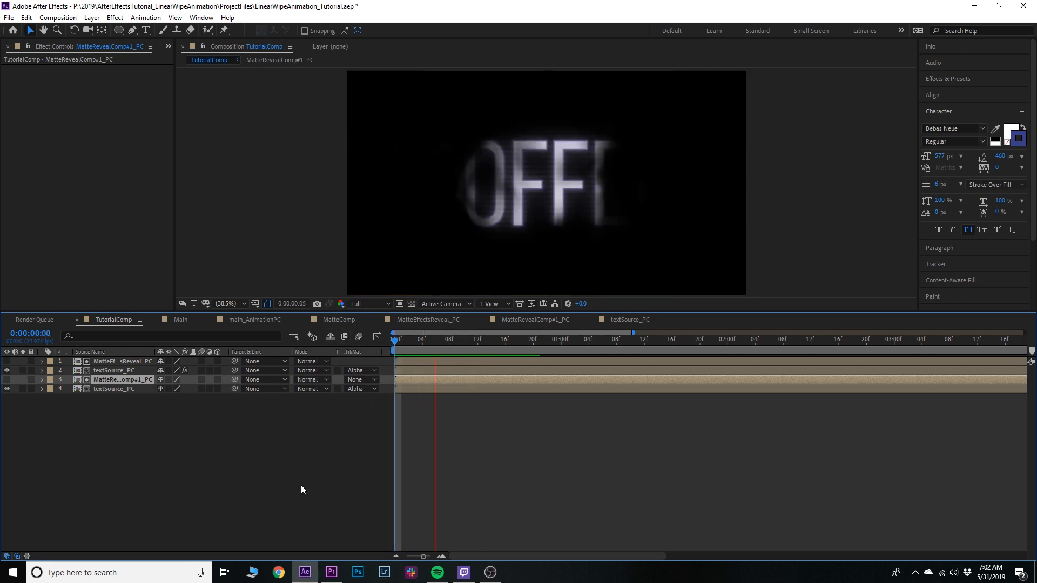
click(417, 341)
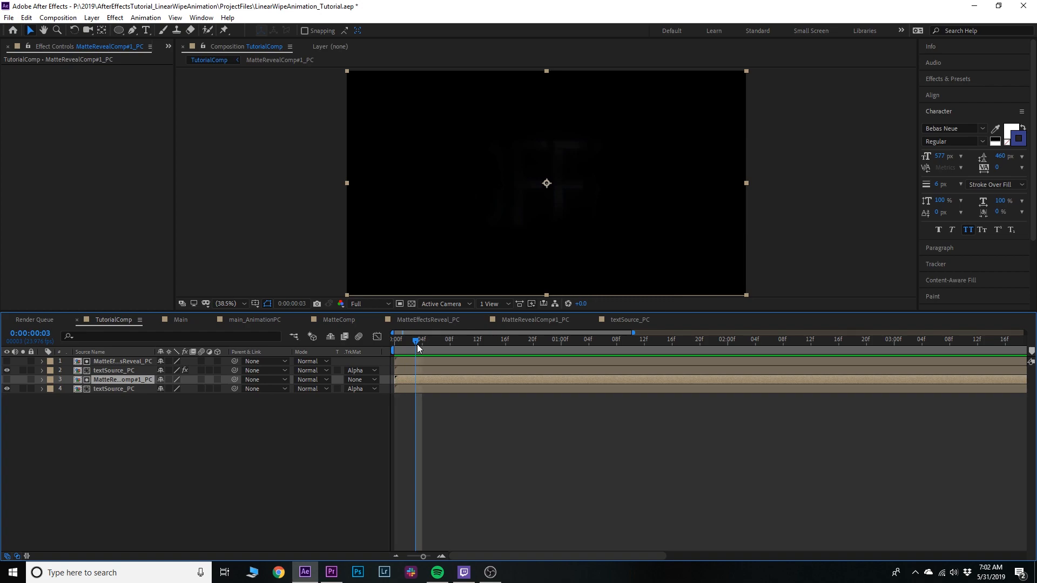